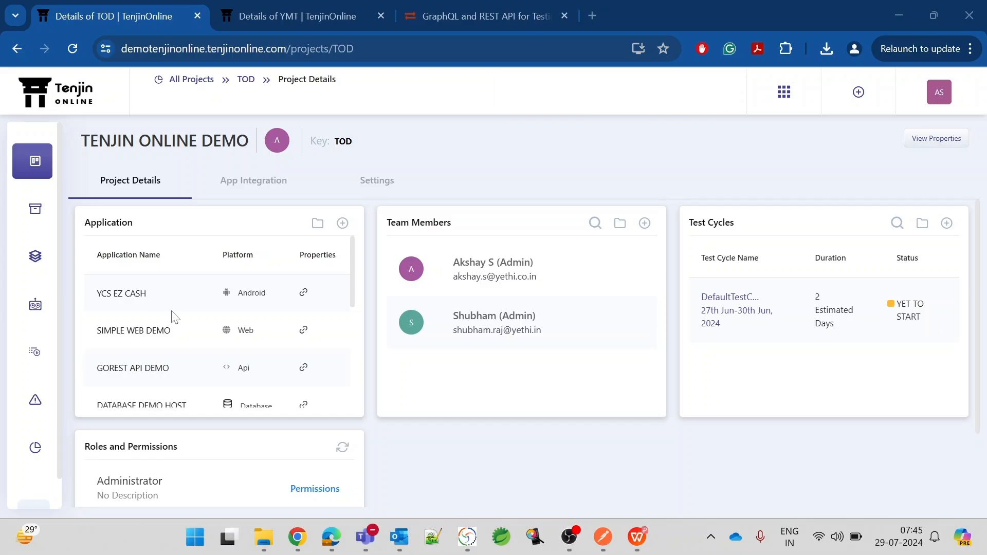
Highlight the PDF VALIDATION DEMO application in the project overview.
{"action": "scroll", "coordinate": [175, 317], "scroll_direction": "down", "scroll_amount": 5}
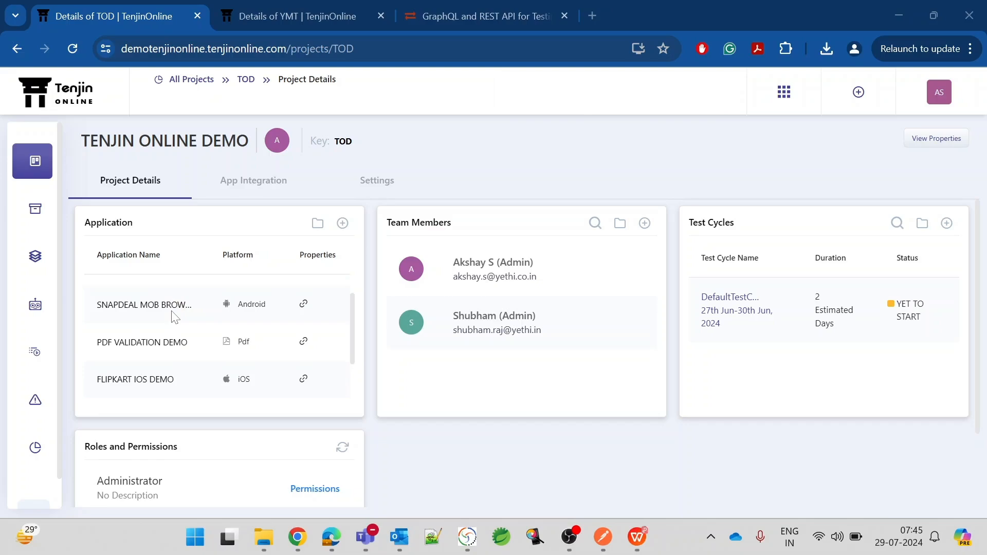
{"action": "scroll", "coordinate": [153, 345], "scroll_direction": "down", "scroll_amount": 1}
{"action": "scroll", "coordinate": [151, 344], "scroll_direction": "up", "scroll_amount": 1}
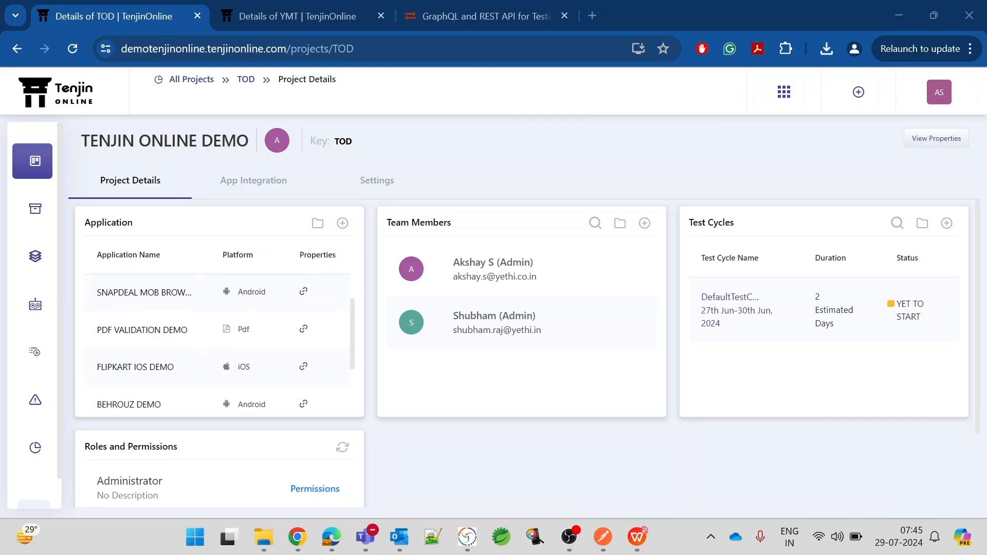
{"action": "left_click_drag", "start_coordinate": [96, 330], "coordinate": [188, 330]}
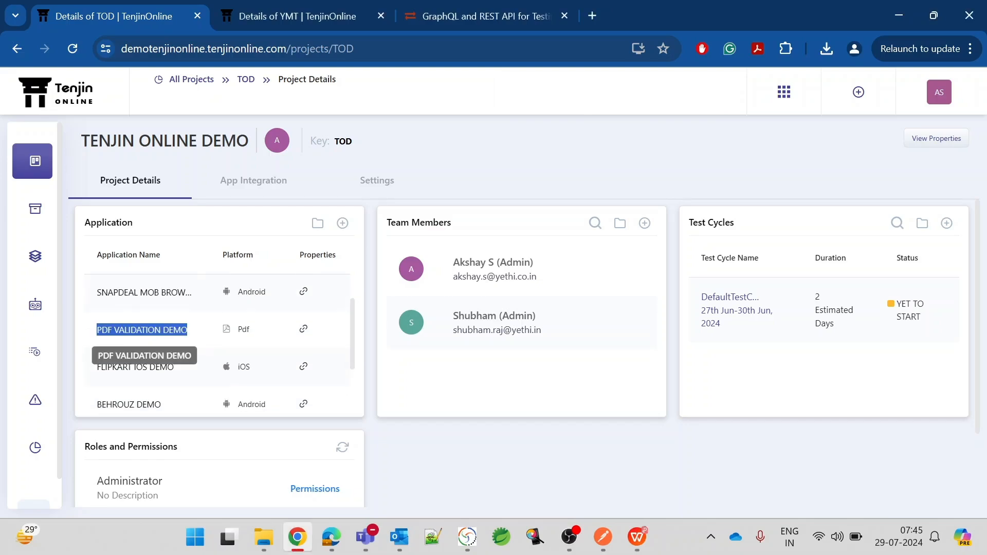
{"action": "left_click", "coordinate": [119, 265]}
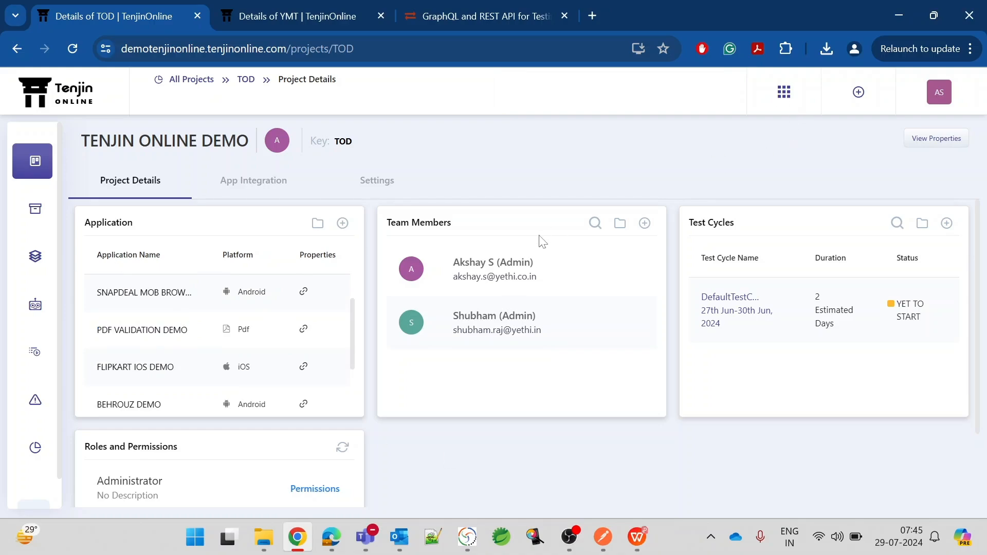
Confirm the local Tenjin Agent is connected on the Agents page, then go to TestBots automation.
{"action": "left_click", "coordinate": [467, 537]}
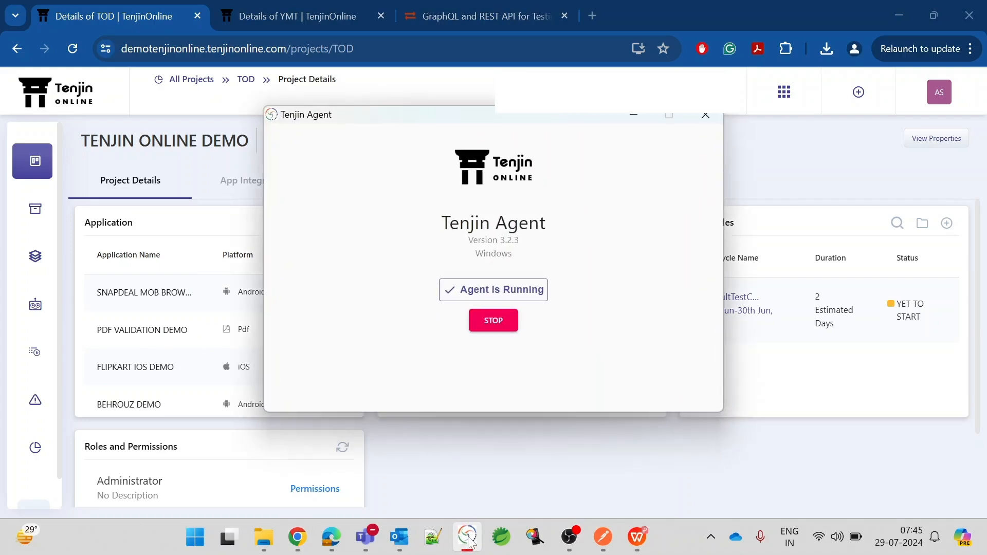
{"action": "left_click", "coordinate": [633, 114]}
{"action": "left_click", "coordinate": [785, 94]}
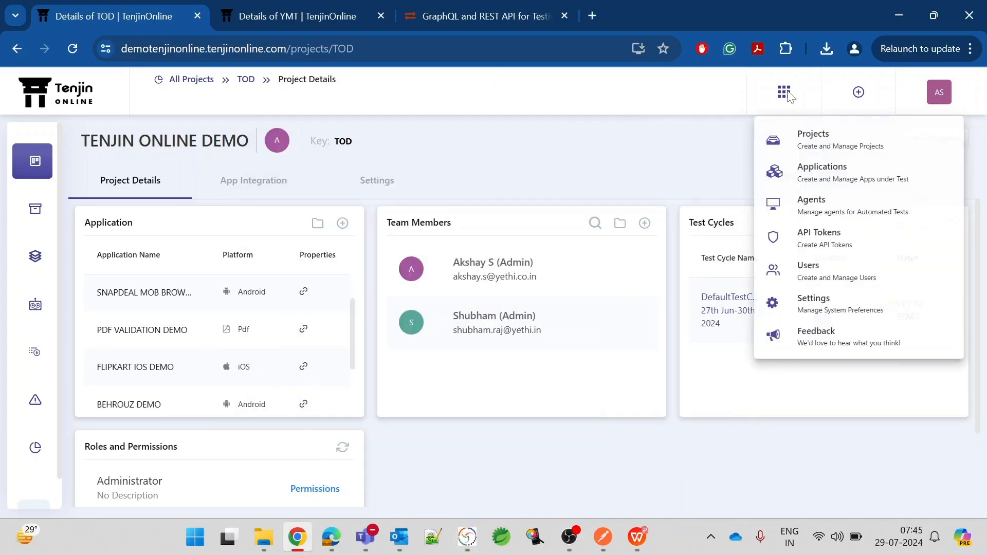
{"action": "left_click", "coordinate": [843, 209]}
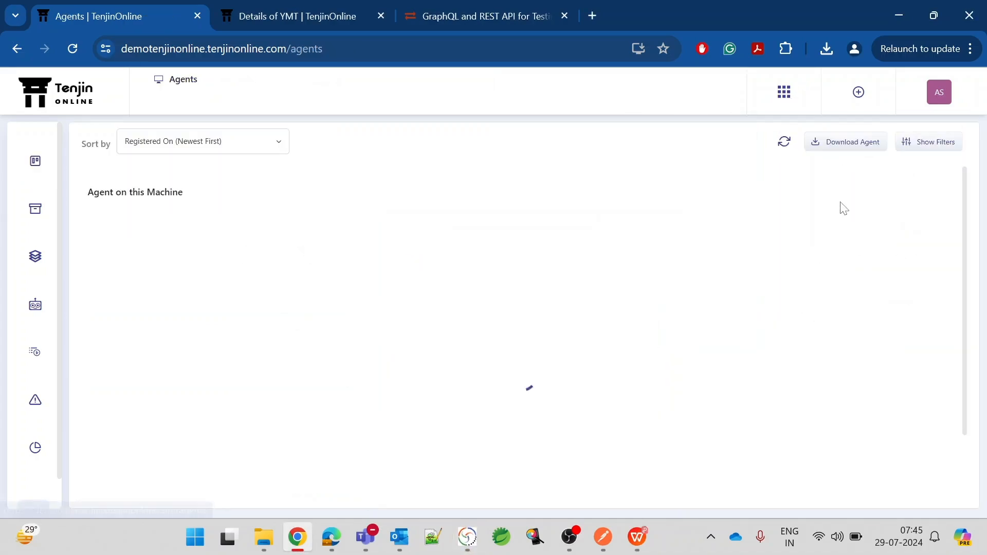
{"action": "left_click", "coordinate": [36, 307]}
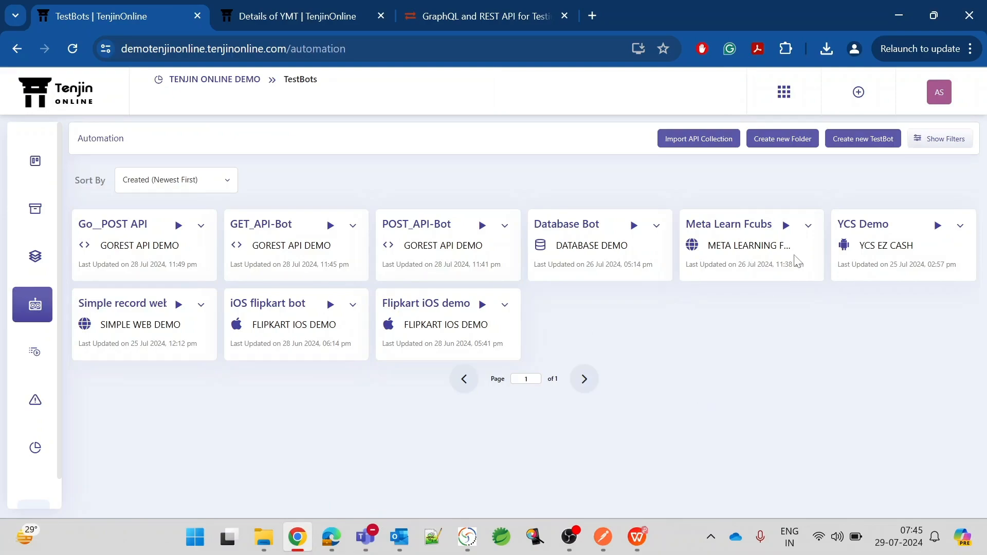
Create a TestBot named 'PDF Validate Bot' for PDF VALIDATION DEMO with default failure and wait settings.
{"action": "left_click", "coordinate": [862, 146]}
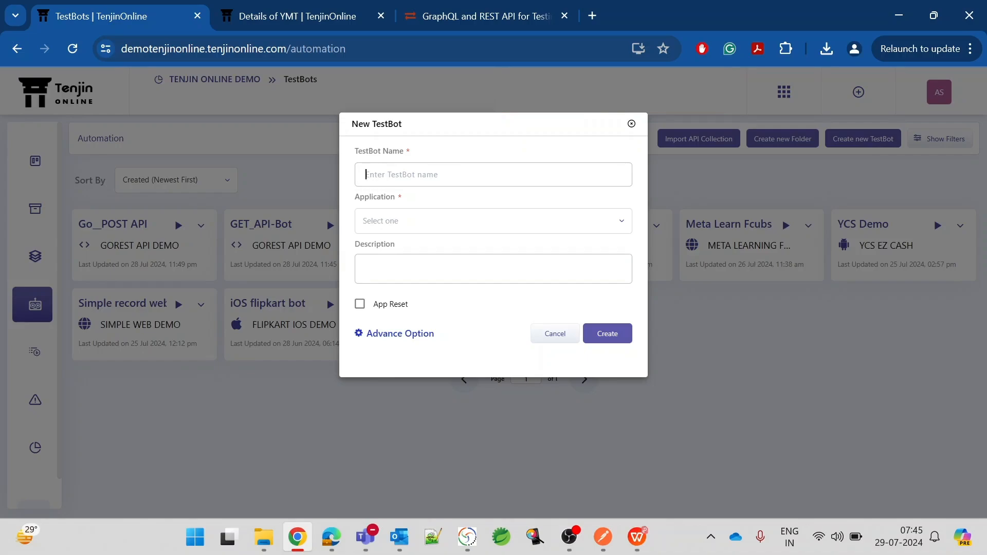
{"action": "type", "text": "PDF Validate Bot"}
{"action": "left_click", "coordinate": [407, 226]}
{"action": "scroll", "coordinate": [427, 314], "scroll_direction": "down", "scroll_amount": 3}
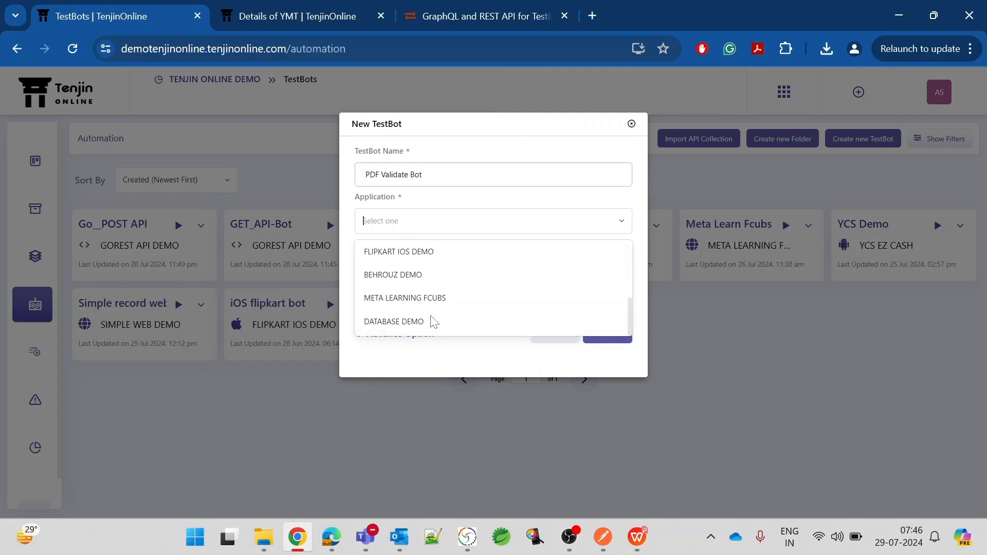
{"action": "scroll", "coordinate": [414, 286], "scroll_direction": "up", "scroll_amount": 2}
{"action": "left_click", "coordinate": [416, 271]}
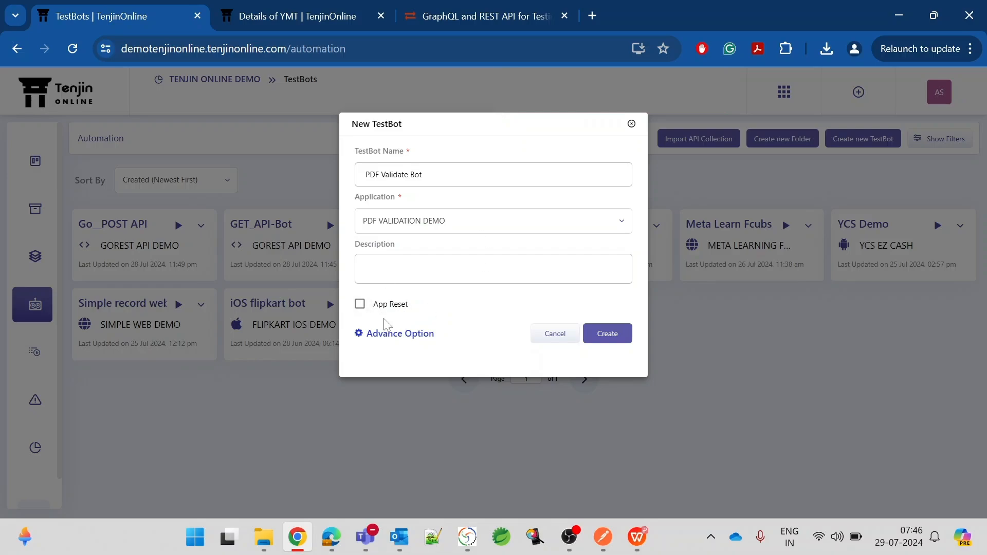
{"action": "left_click", "coordinate": [393, 334]}
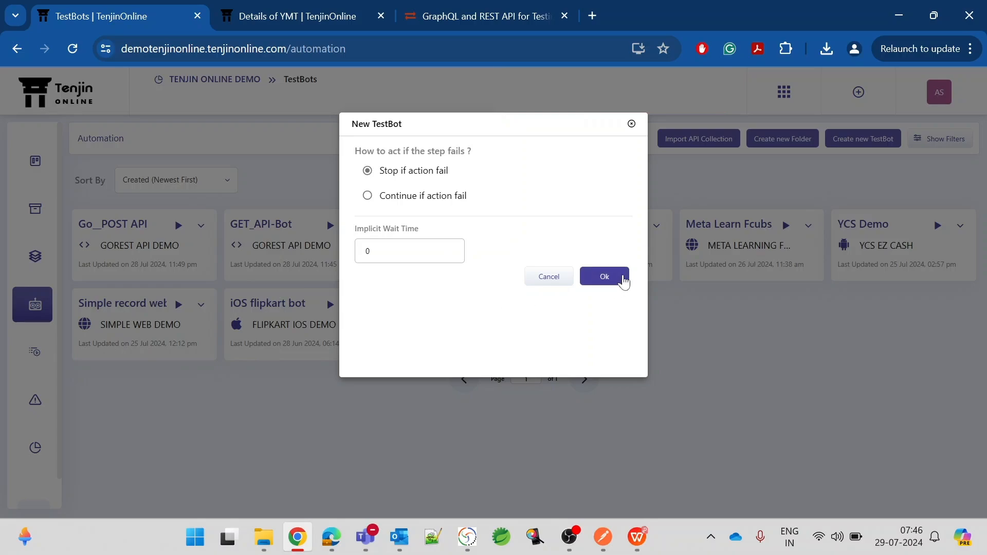
{"action": "left_click", "coordinate": [621, 278]}
{"action": "left_click", "coordinate": [603, 334]}
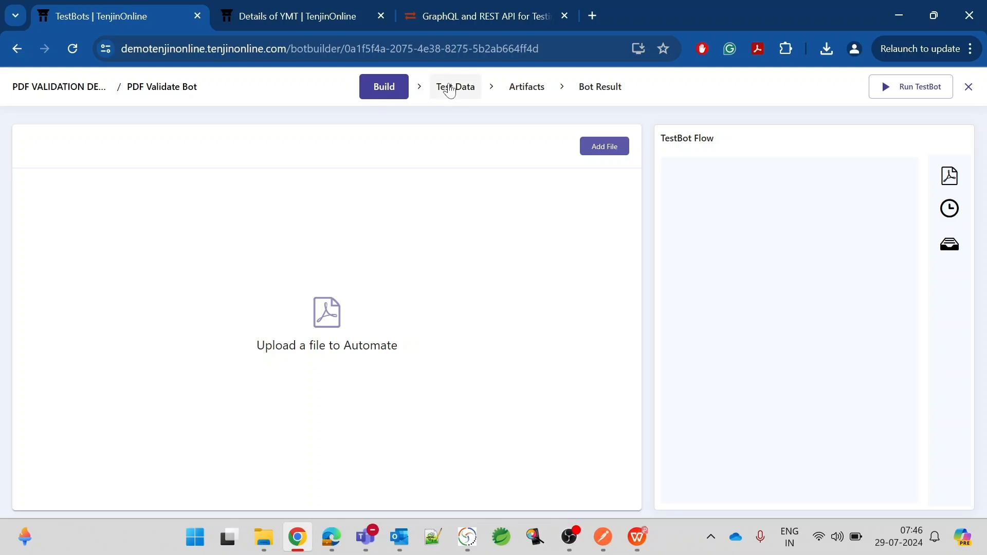
{"action": "left_click", "coordinate": [520, 87]}
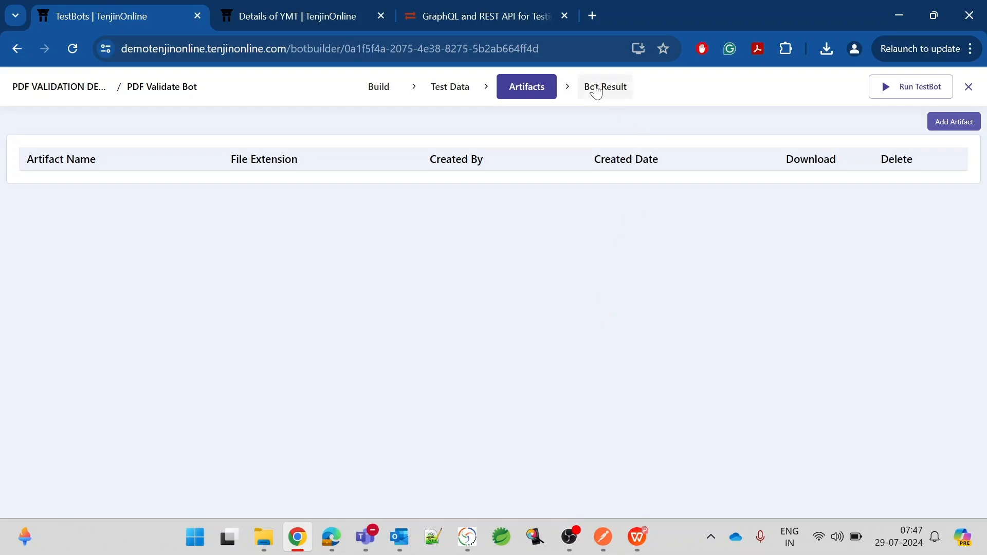
{"action": "left_click", "coordinate": [596, 88]}
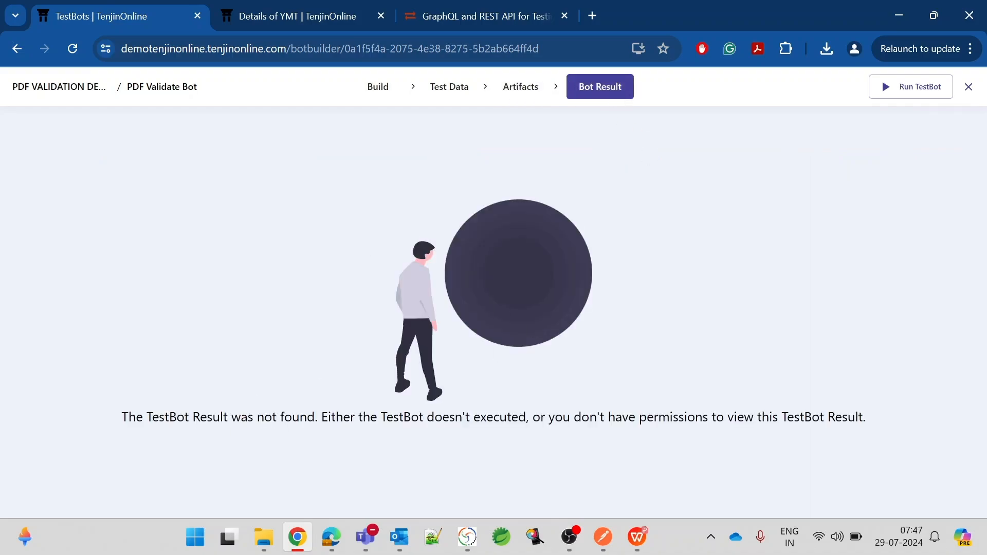
{"action": "left_click_drag", "start_coordinate": [231, 417], "coordinate": [693, 466]}
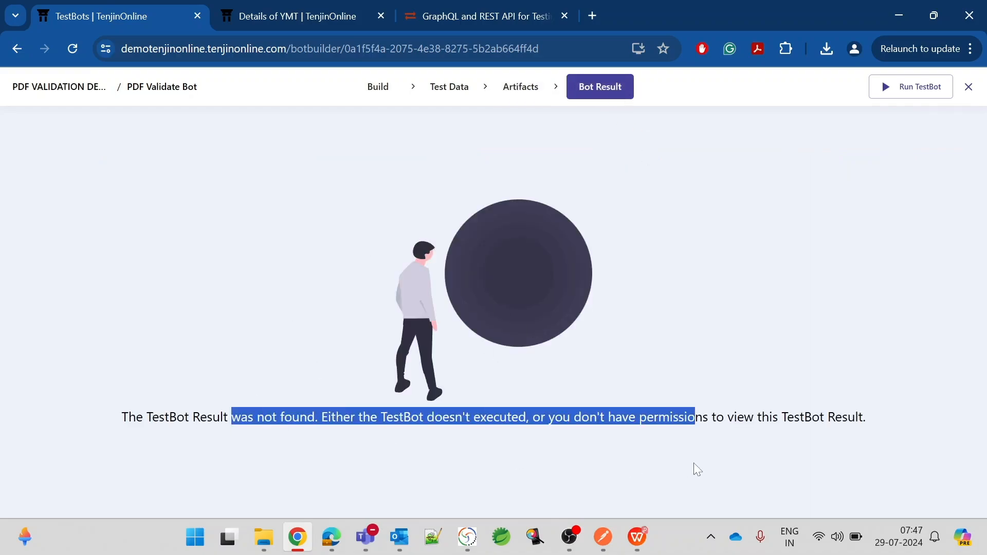
{"action": "left_click", "coordinate": [650, 474]}
{"action": "left_click", "coordinate": [373, 94]}
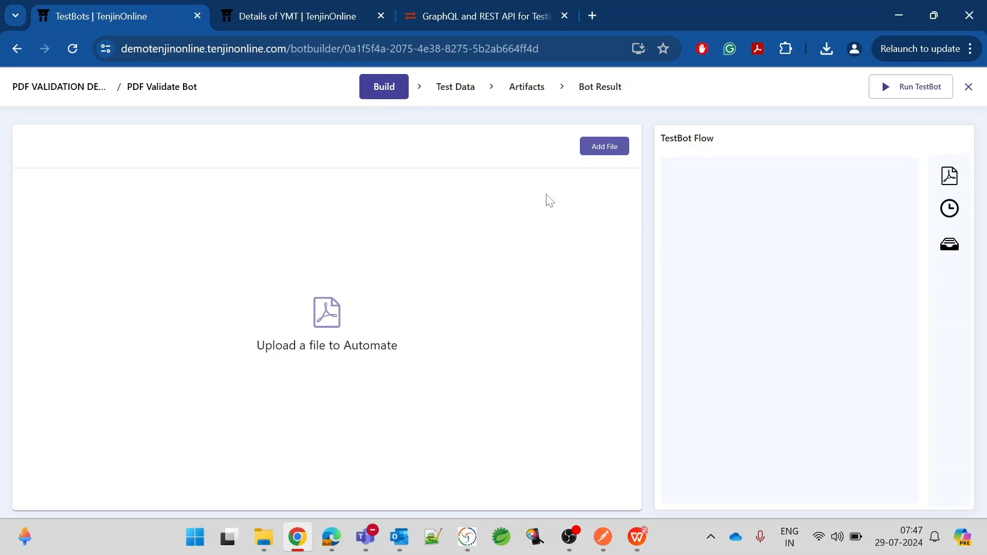
Upload Test-Run-3329709-Report6209434094993722638.pdf from Downloads as the bot's source file.
{"action": "left_click", "coordinate": [602, 151]}
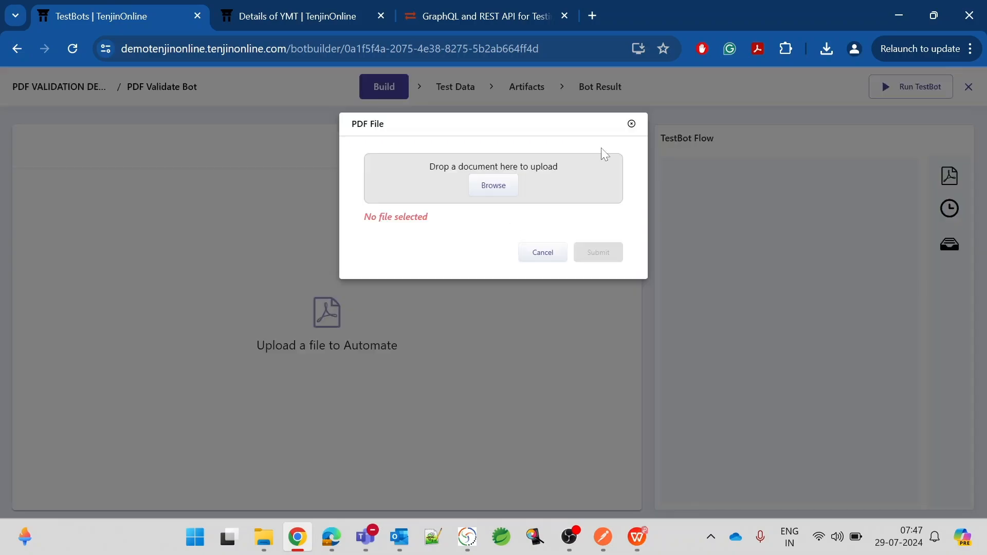
{"action": "left_click", "coordinate": [491, 187]}
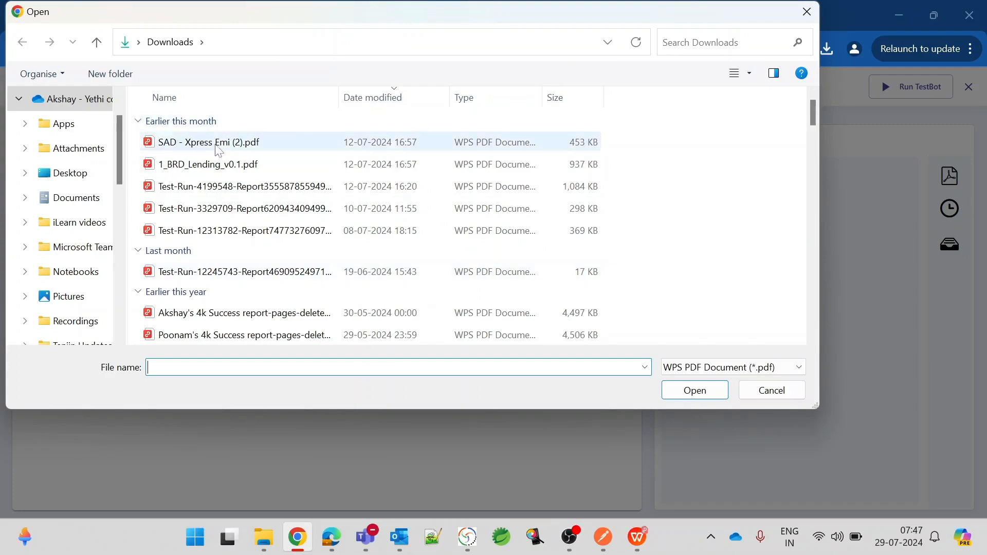
{"action": "left_click", "coordinate": [229, 208]}
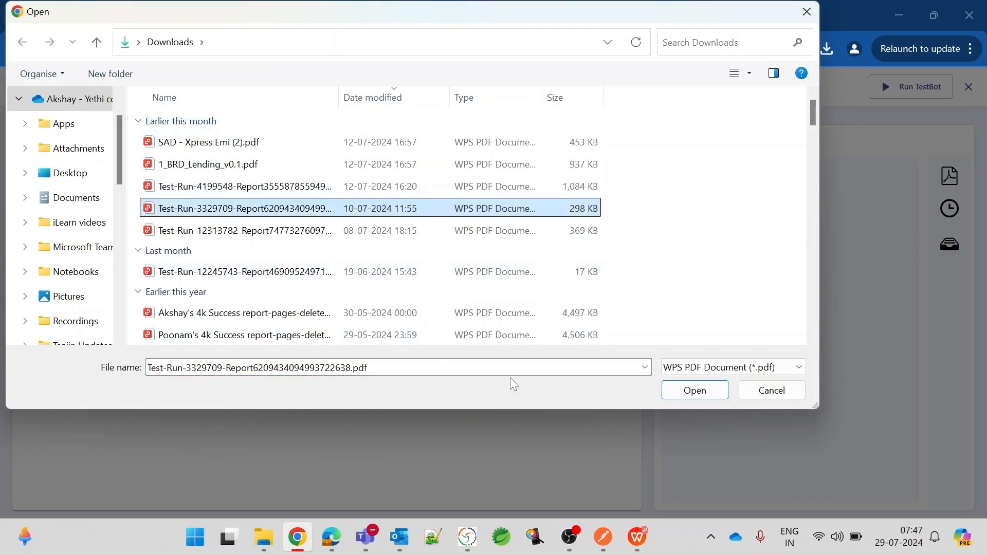
{"action": "left_click", "coordinate": [694, 392]}
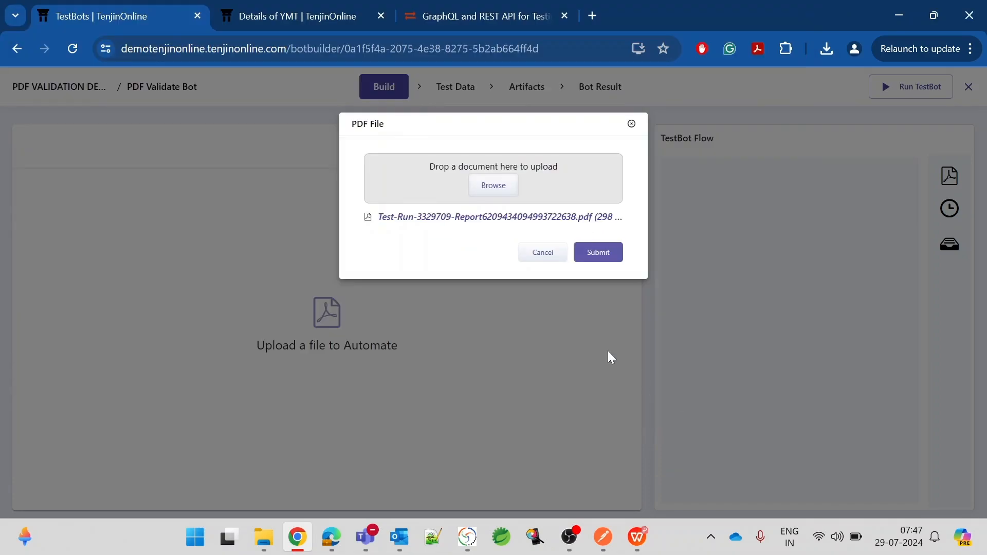
{"action": "left_click", "coordinate": [599, 255]}
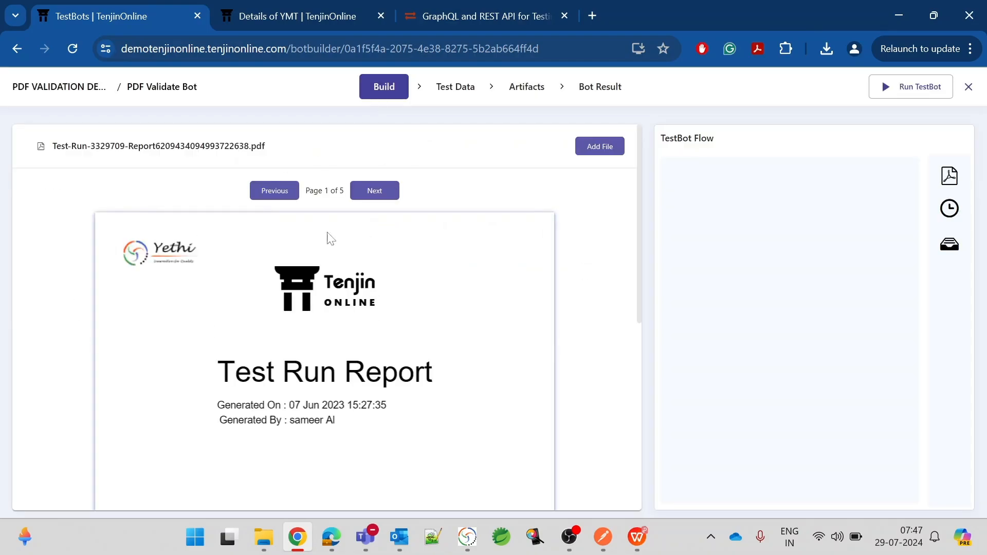
{"action": "scroll", "coordinate": [362, 360], "scroll_direction": "down", "scroll_amount": 1}
{"action": "scroll", "coordinate": [361, 360], "scroll_direction": "down", "scroll_amount": 4}
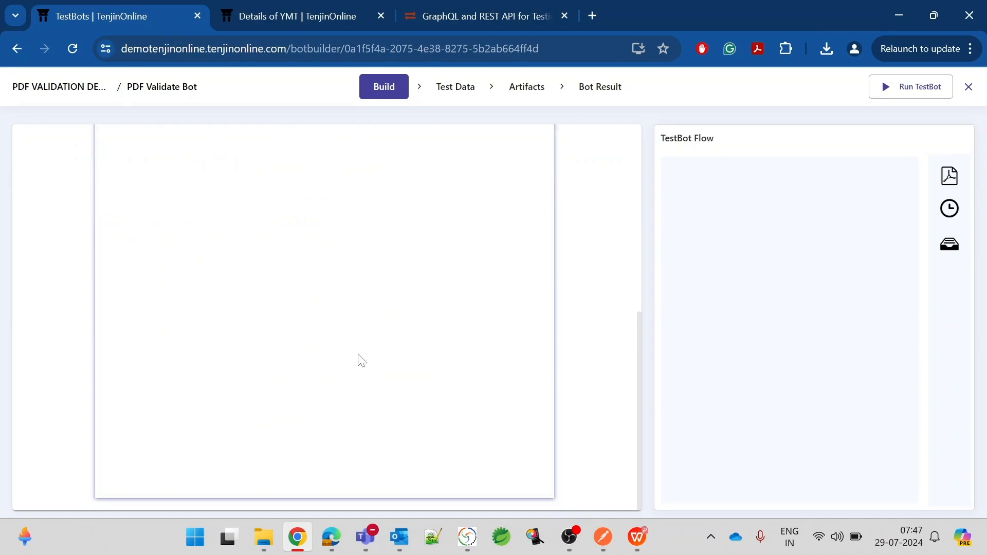
{"action": "scroll", "coordinate": [362, 360], "scroll_direction": "up", "scroll_amount": 5}
{"action": "left_click", "coordinate": [362, 191]}
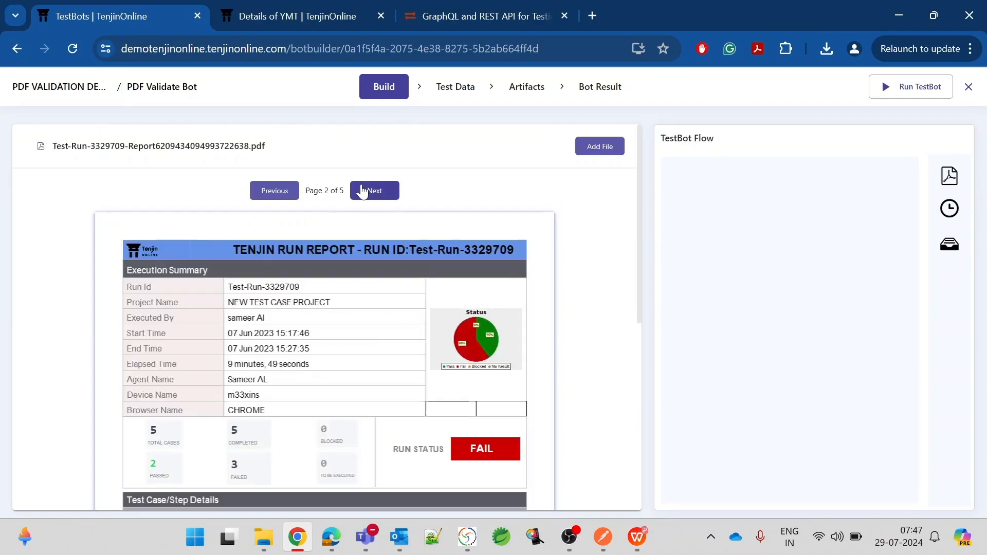
{"action": "left_click", "coordinate": [362, 190]}
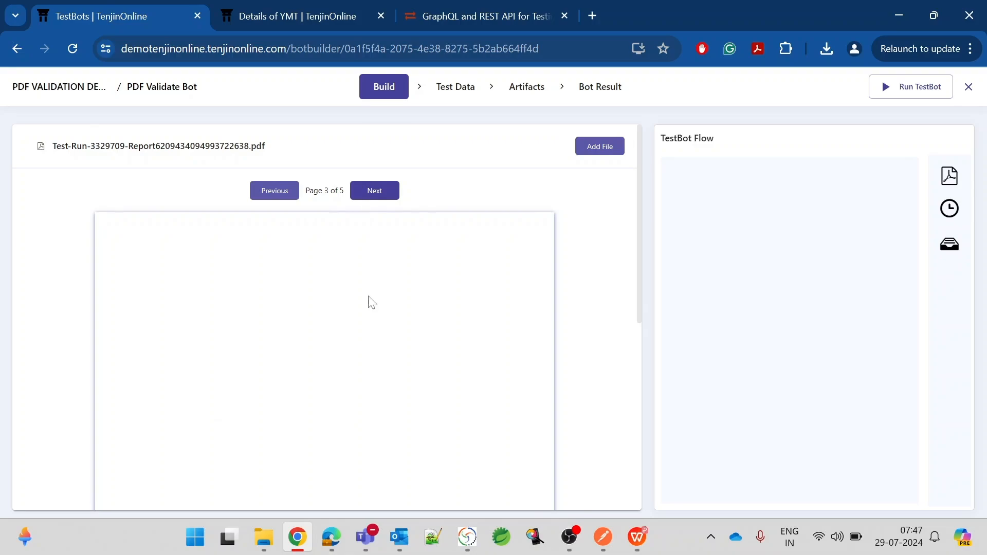
{"action": "scroll", "coordinate": [369, 367], "scroll_direction": "down", "scroll_amount": 3}
{"action": "scroll", "coordinate": [369, 366], "scroll_direction": "up", "scroll_amount": 3}
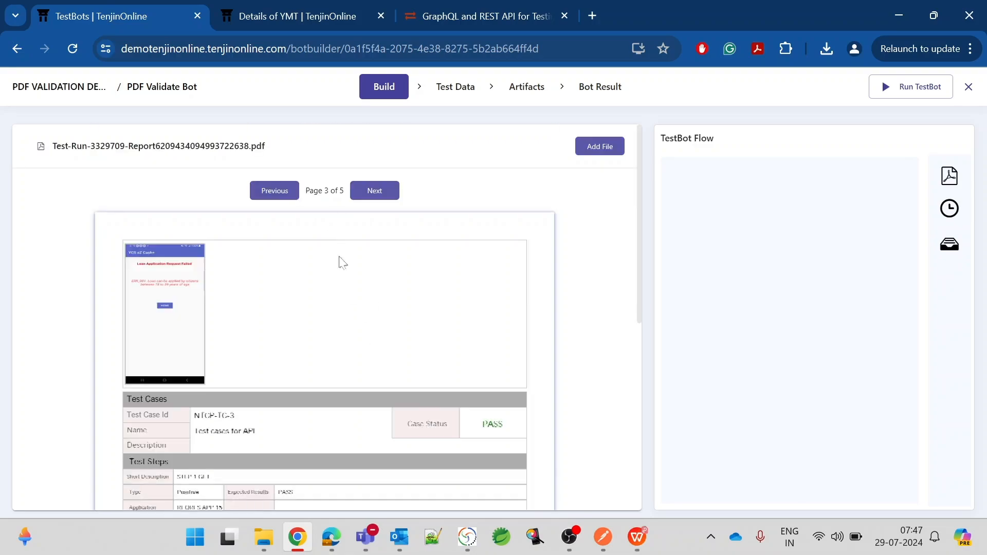
{"action": "left_click", "coordinate": [371, 192]}
{"action": "left_click", "coordinate": [286, 196]}
{"action": "left_click", "coordinate": [284, 195]}
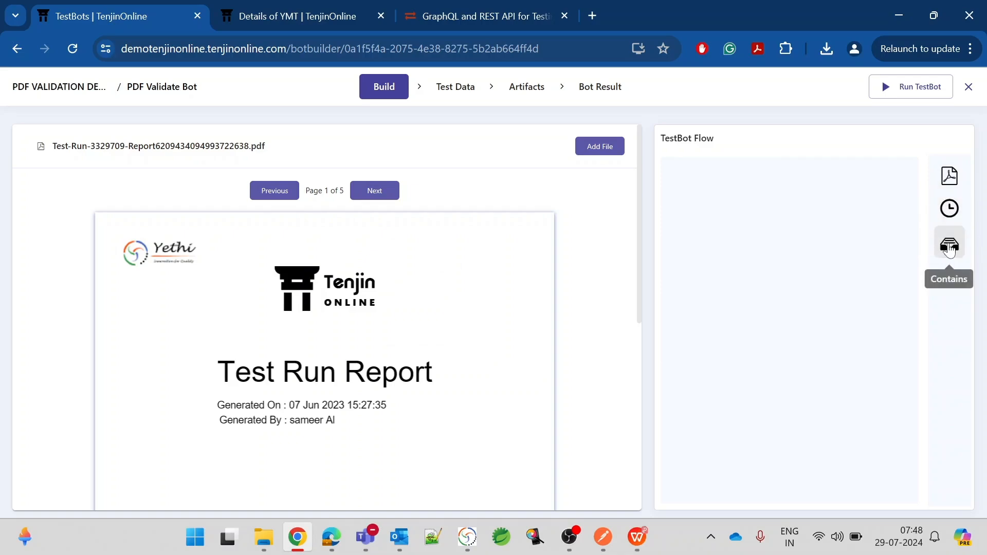
{"action": "scroll", "coordinate": [450, 378], "scroll_direction": "down", "scroll_amount": 3}
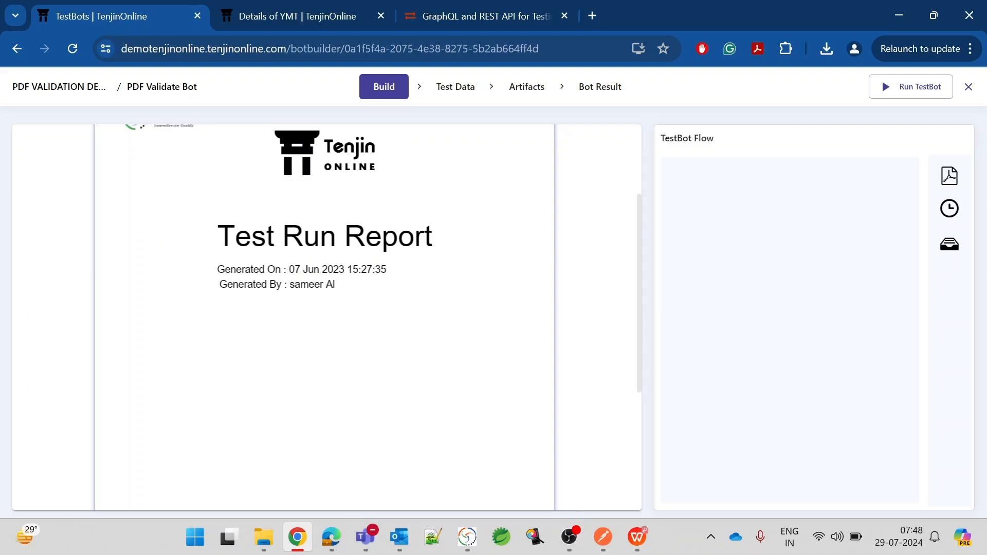
Add a Compare Value step labelled 'Generated By', checking the selected name against the report author's name.
{"action": "left_click_drag", "start_coordinate": [289, 284], "coordinate": [326, 286]}
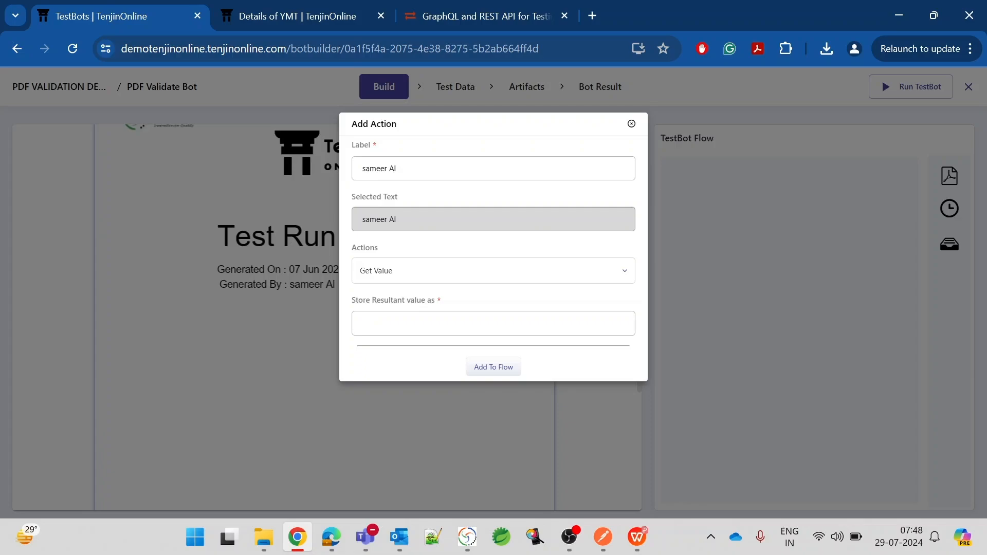
{"action": "left_click_drag", "start_coordinate": [400, 169], "coordinate": [316, 169]}
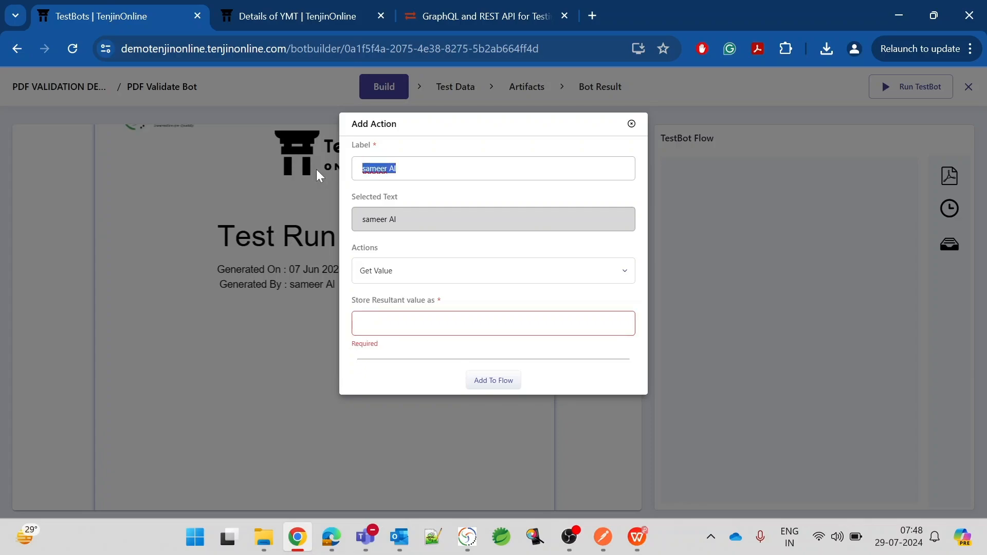
{"action": "type", "text": "Generated By"}
{"action": "left_click", "coordinate": [425, 271]}
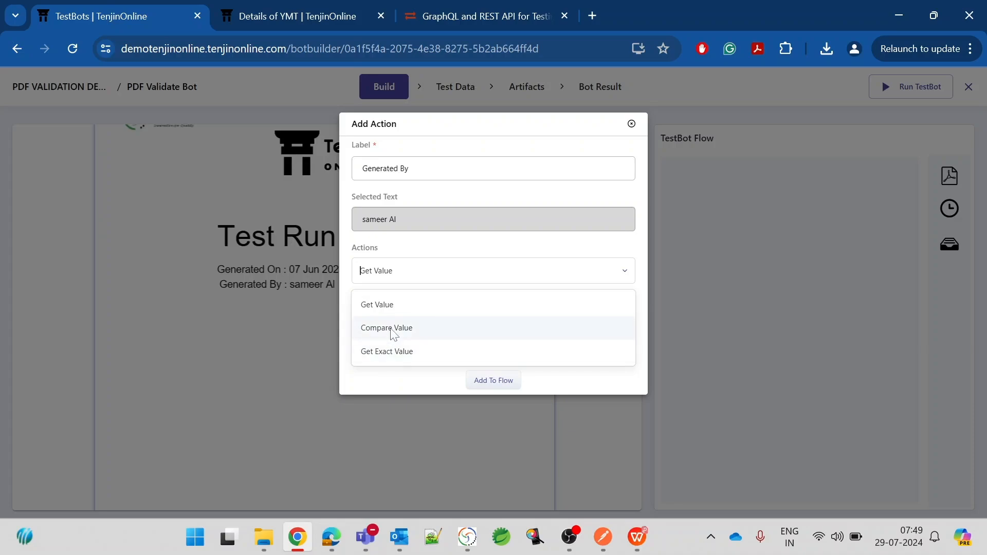
{"action": "left_click", "coordinate": [393, 329]}
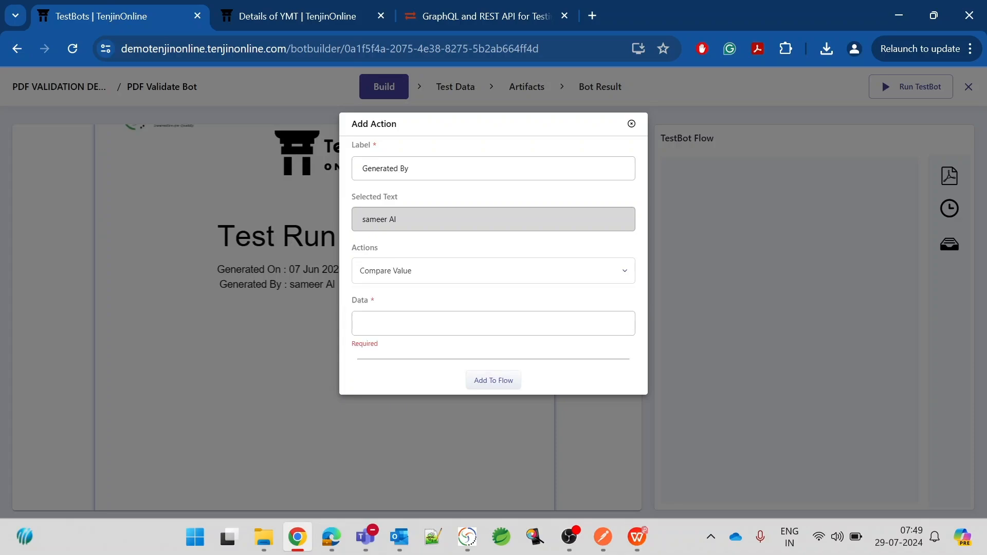
{"action": "type", "text": "sameer"}
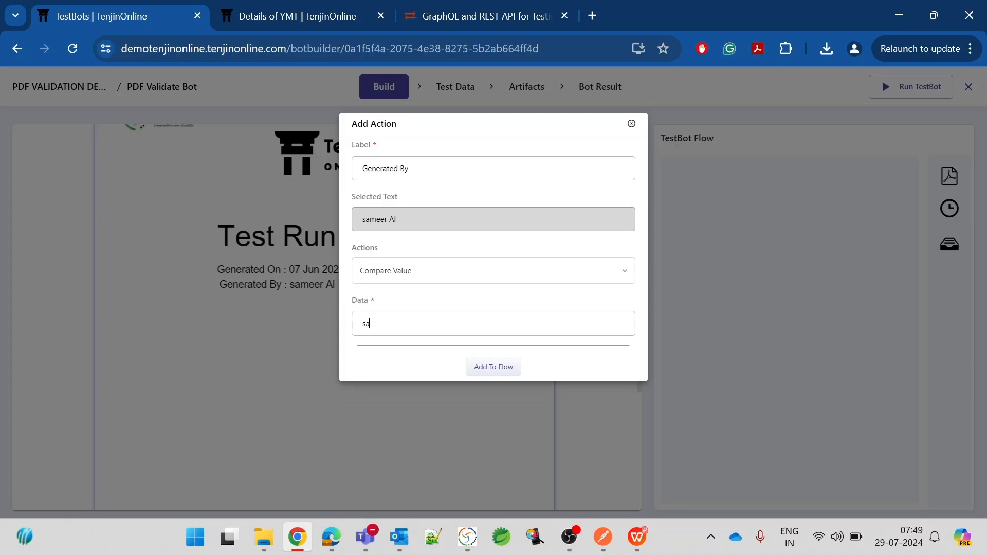
{"action": "type", "text": " AI"}
{"action": "left_click", "coordinate": [500, 375]}
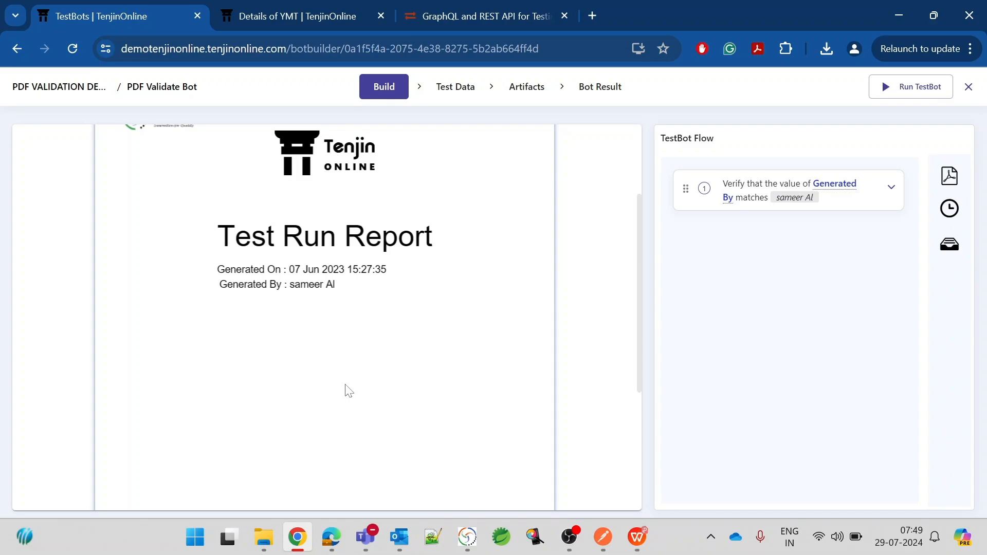
Scroll the PDF preview to page 2 and its Test Case/Step Details section.
{"action": "scroll", "coordinate": [349, 390], "scroll_direction": "down", "scroll_amount": 5}
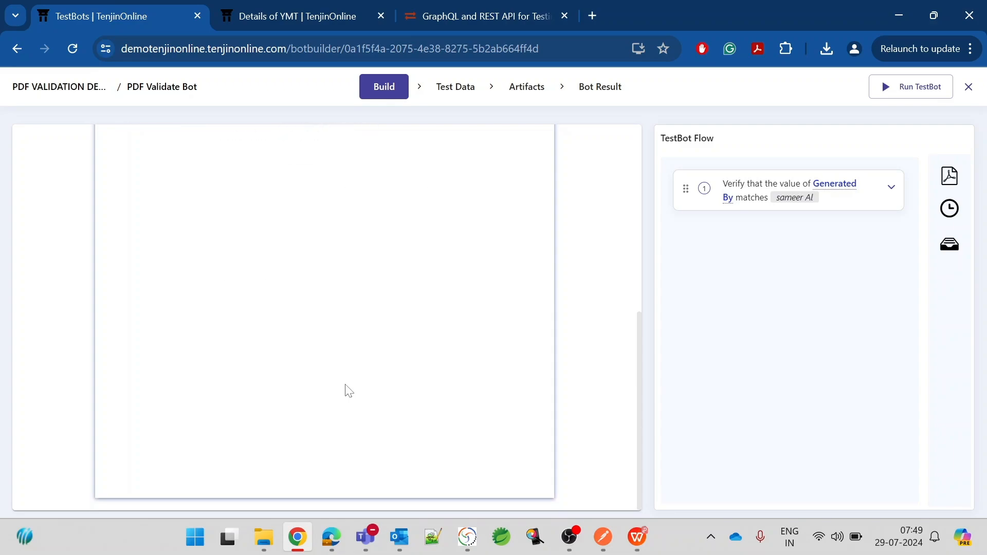
{"action": "scroll", "coordinate": [349, 390], "scroll_direction": "up", "scroll_amount": 5}
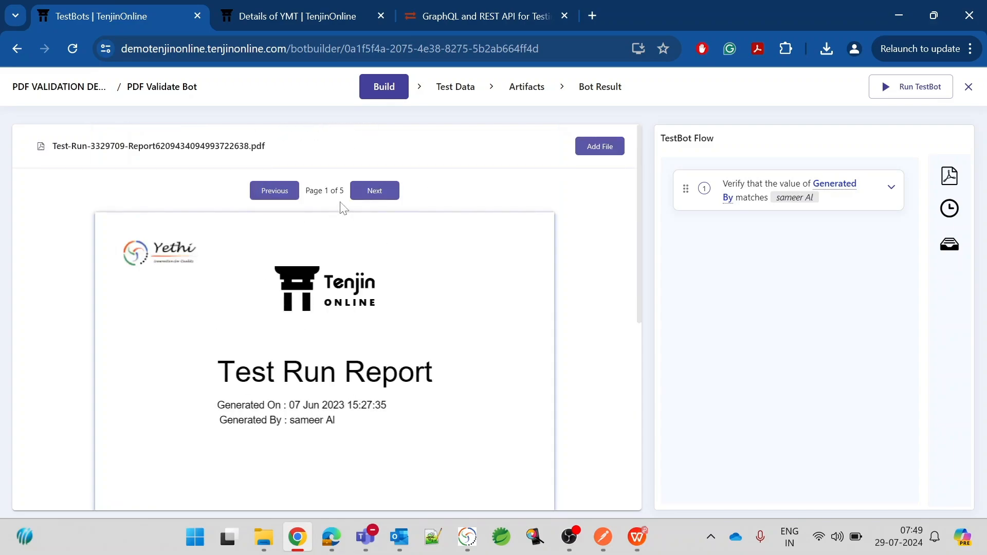
{"action": "left_click", "coordinate": [375, 191]}
{"action": "scroll", "coordinate": [374, 363], "scroll_direction": "down", "scroll_amount": 7}
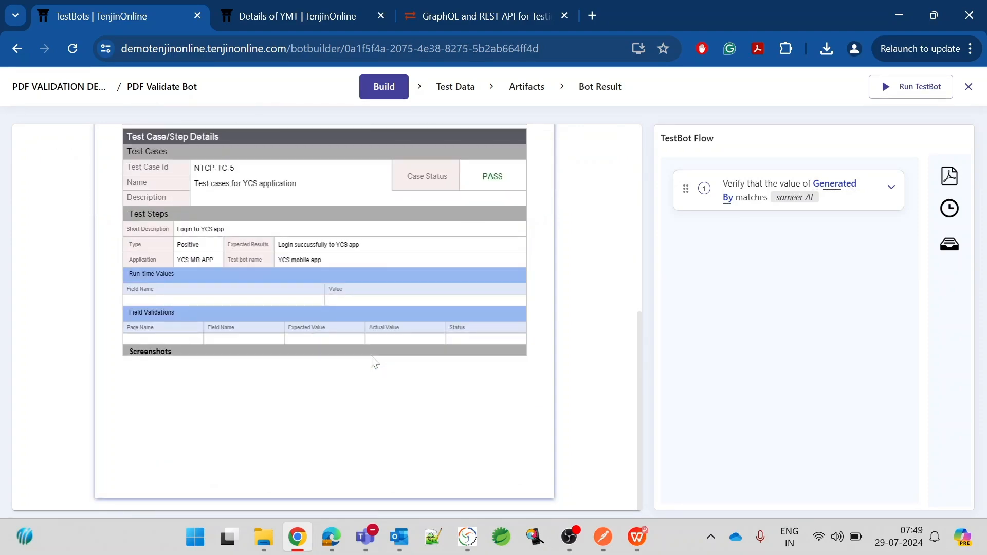
{"action": "scroll", "coordinate": [373, 362], "scroll_direction": "up", "scroll_amount": 7}
{"action": "scroll", "coordinate": [373, 362], "scroll_direction": "down", "scroll_amount": 7}
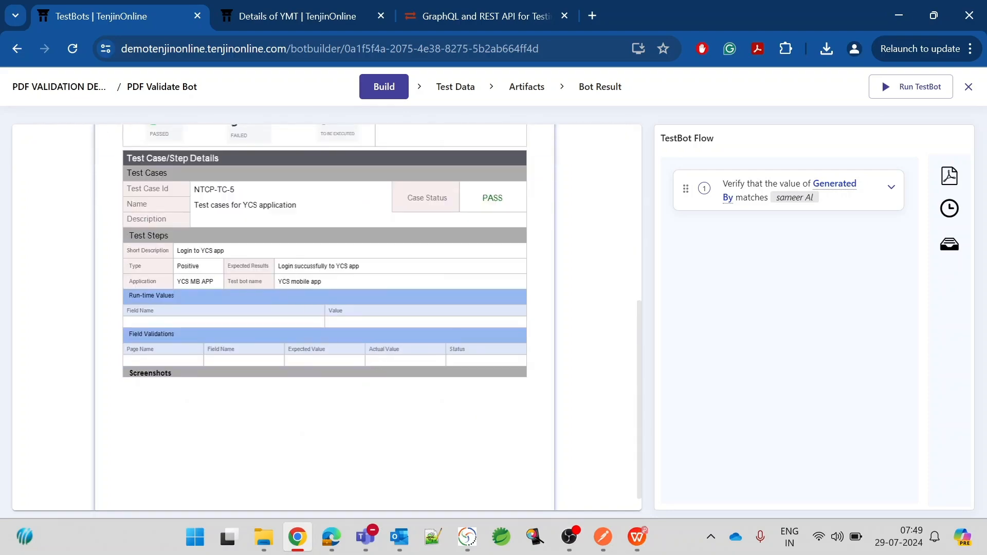
Select 'Login' in the Expected Results cell and add a step storing it as 'Exp result'.
{"action": "left_click", "coordinate": [278, 263]}
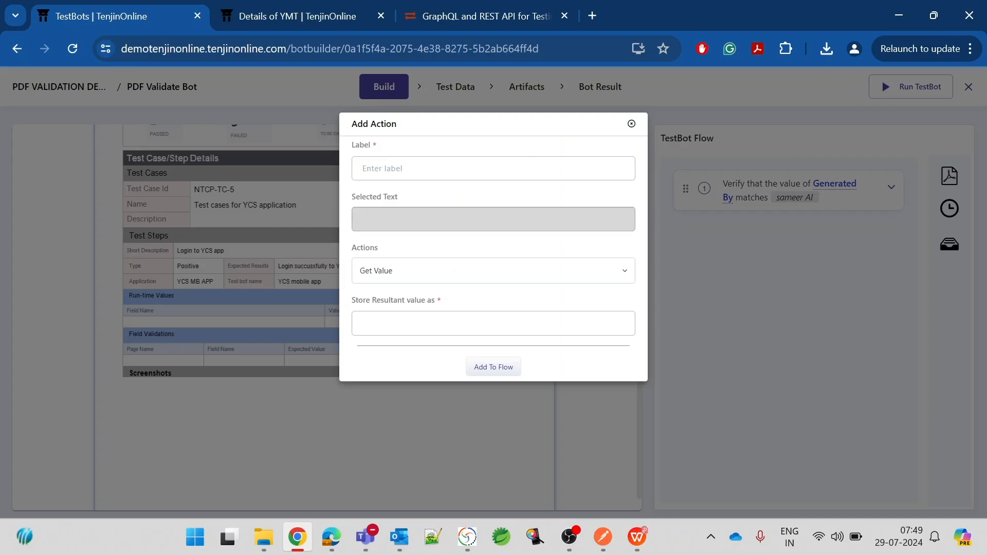
{"action": "left_click", "coordinate": [632, 125]}
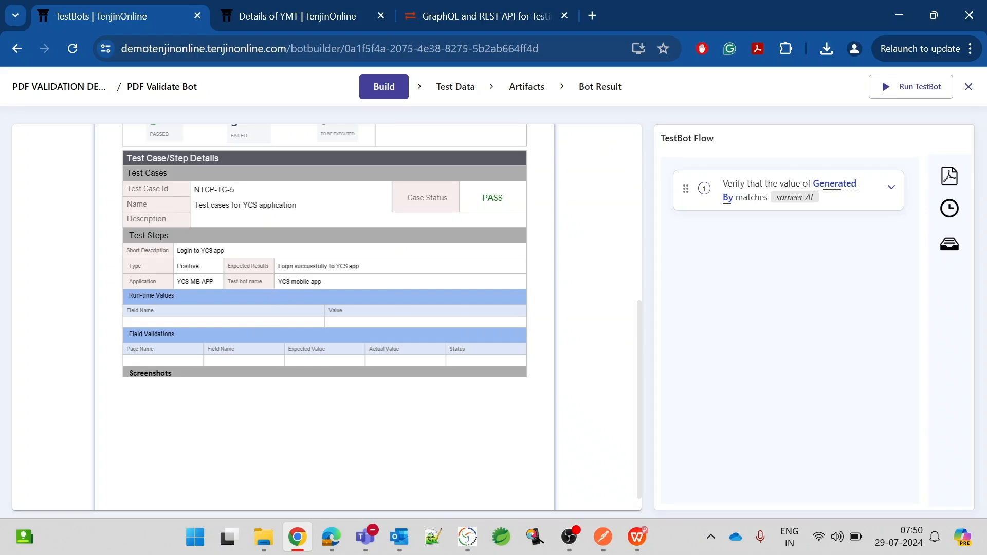
{"action": "left_click_drag", "start_coordinate": [277, 266], "coordinate": [294, 266]}
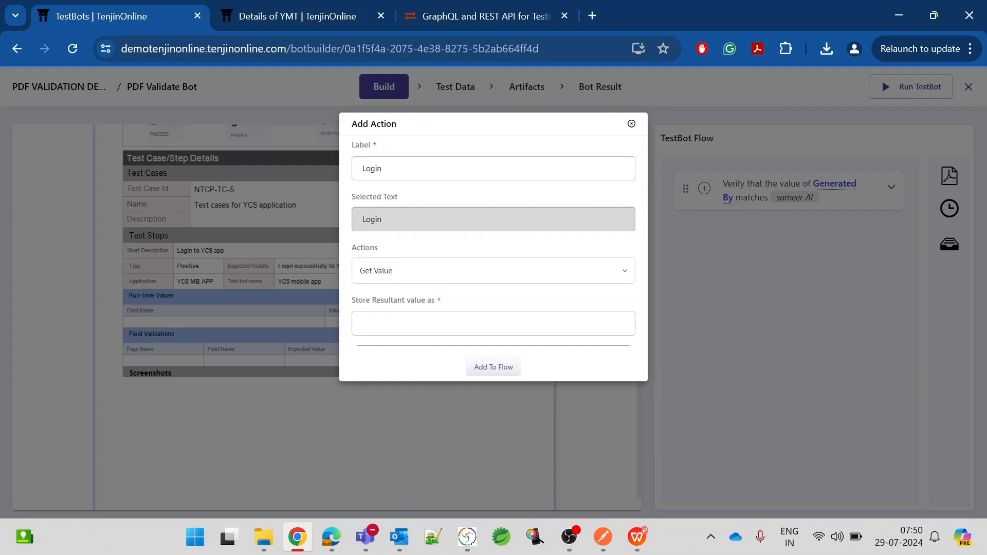
{"action": "type", "text": "Exp result"}
{"action": "left_click", "coordinate": [507, 373]}
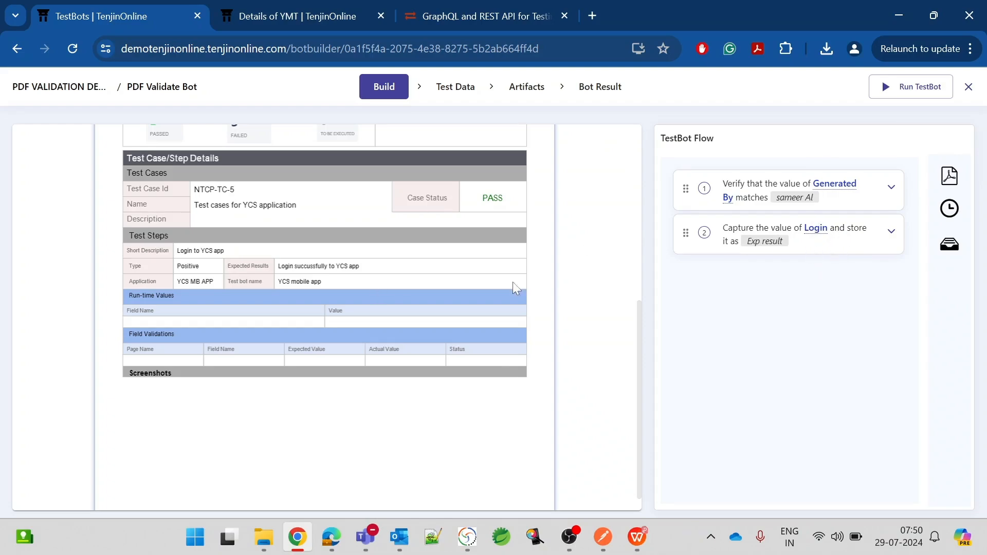
{"action": "left_click", "coordinate": [892, 235]}
{"action": "left_click", "coordinate": [777, 340]}
Add a Get Exact Value step on 'Login' labelled 'Exp rel 2', stored as 'Exp result 2'.
{"action": "left_click_drag", "start_coordinate": [278, 266], "coordinate": [293, 266]}
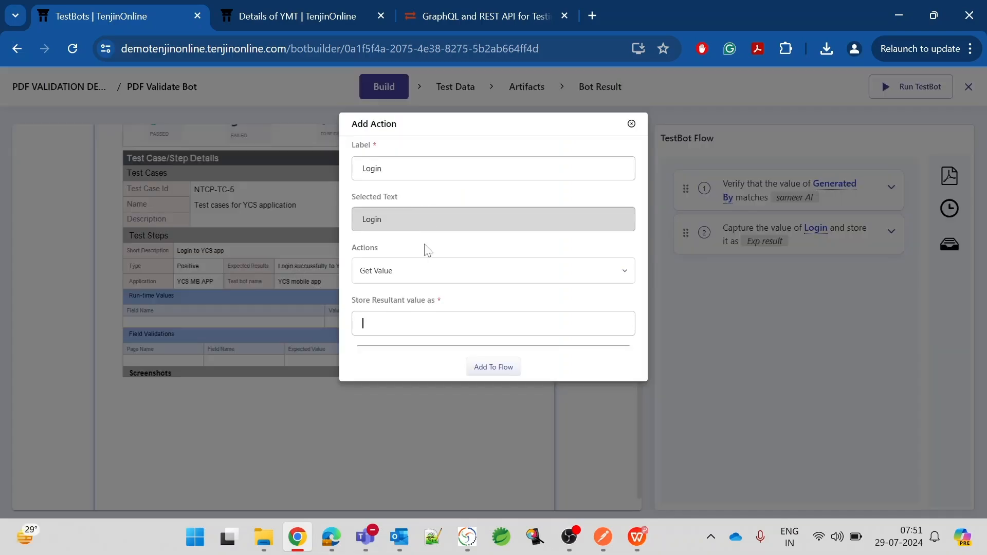
{"action": "left_click", "coordinate": [425, 276]}
{"action": "left_click", "coordinate": [406, 351]}
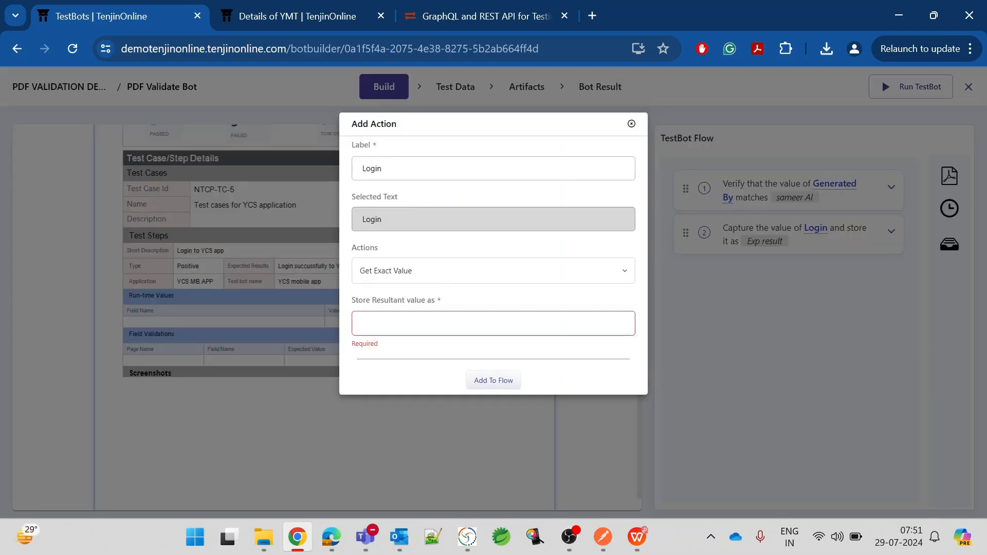
{"action": "key", "text": "BackSpace"}
{"action": "key", "text": "BackSpace"}
{"action": "key", "text": "BackSpace"}
{"action": "key", "text": "BackSpace"}
{"action": "key", "text": "BackSpace"}
{"action": "type", "text": "Exp res"}
{"action": "key", "text": "BackSpace"}
{"action": "type", "text": "l 2"}
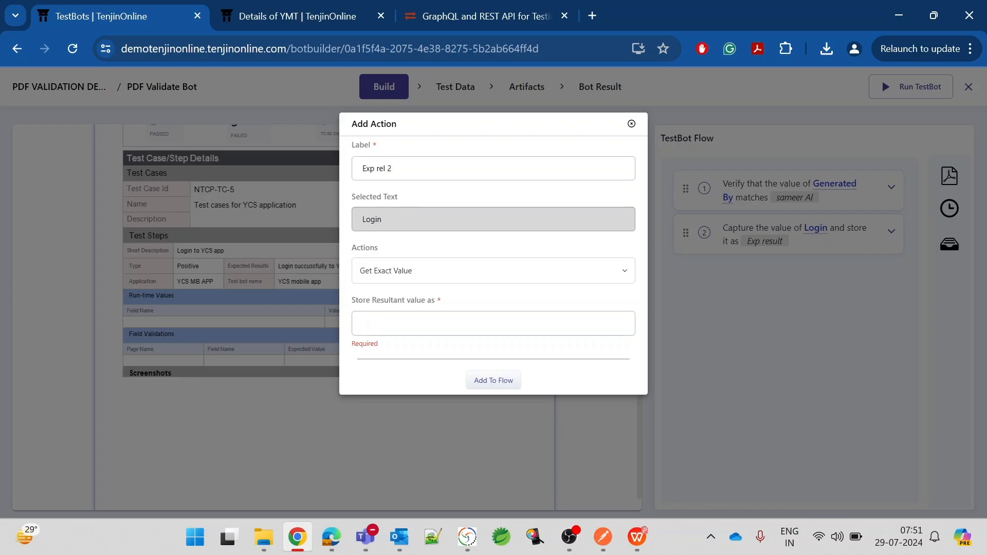
{"action": "left_click", "coordinate": [366, 323]}
{"action": "type", "text": "Exp"}
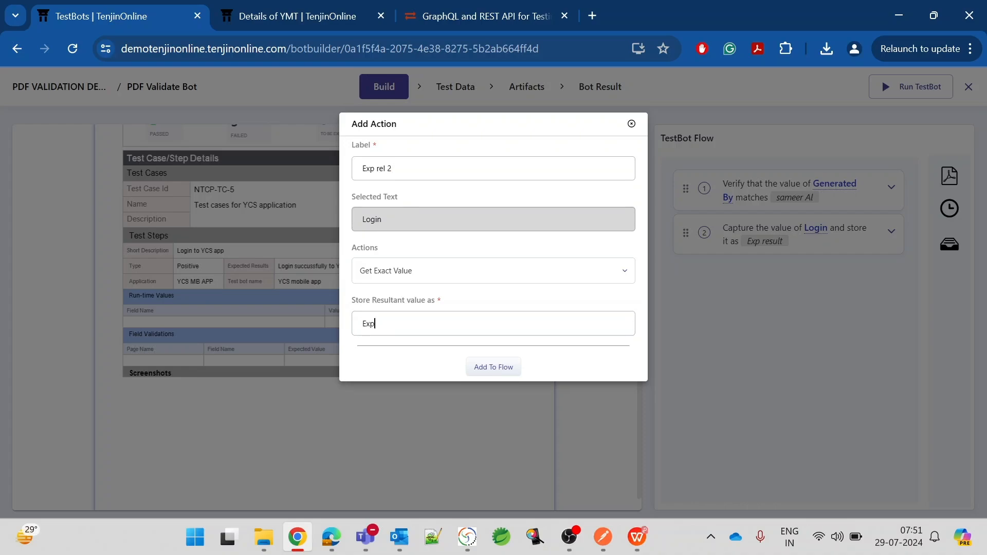
{"action": "type", "text": " result 2"}
{"action": "left_click", "coordinate": [489, 368]}
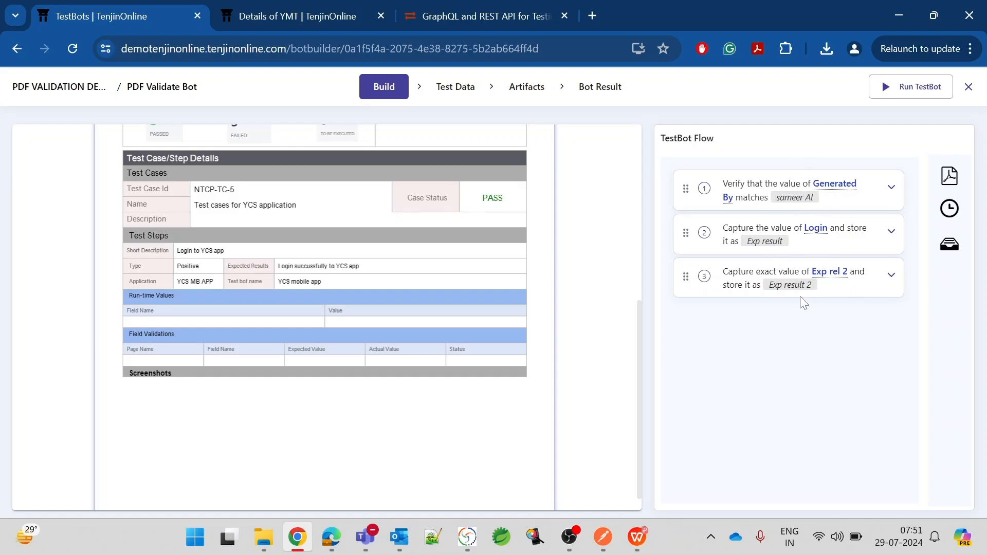
Begin a Contains check from the side toolbar and select the run ID in the Run Id cell.
{"action": "scroll", "coordinate": [626, 310], "scroll_direction": "up", "scroll_amount": 6}
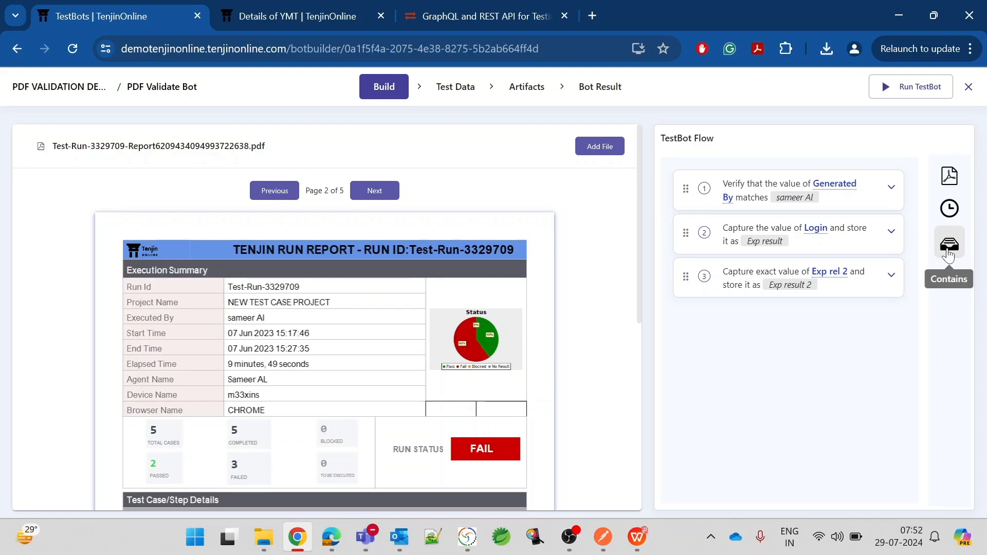
{"action": "left_click", "coordinate": [949, 255]}
{"action": "scroll", "coordinate": [805, 312], "scroll_direction": "down", "scroll_amount": 1}
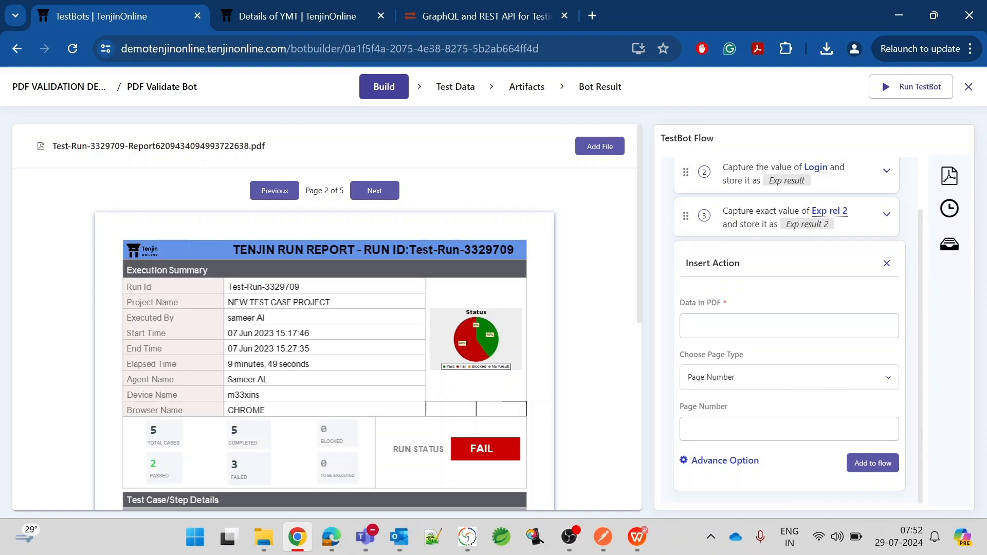
{"action": "left_click", "coordinate": [740, 379]}
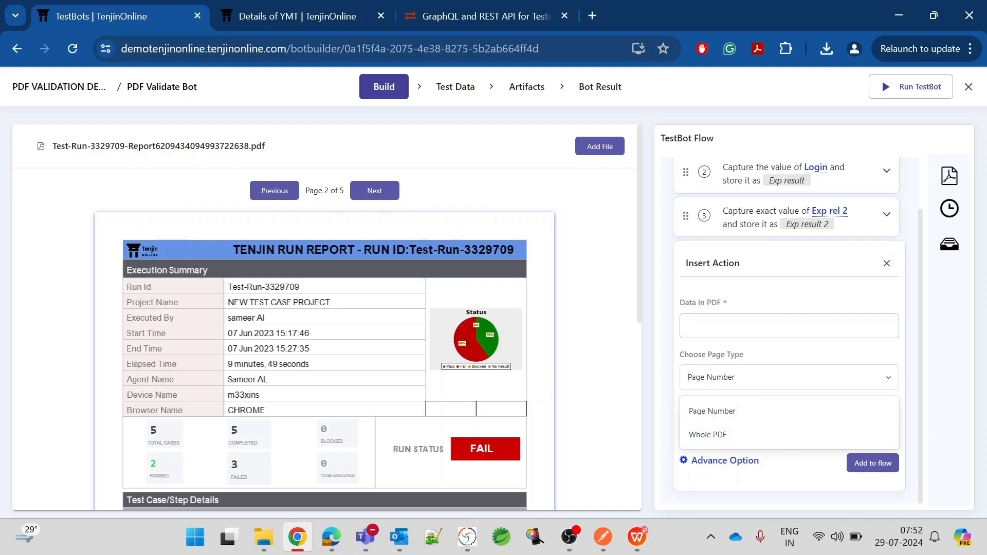
{"action": "left_click_drag", "start_coordinate": [232, 287], "coordinate": [296, 286]}
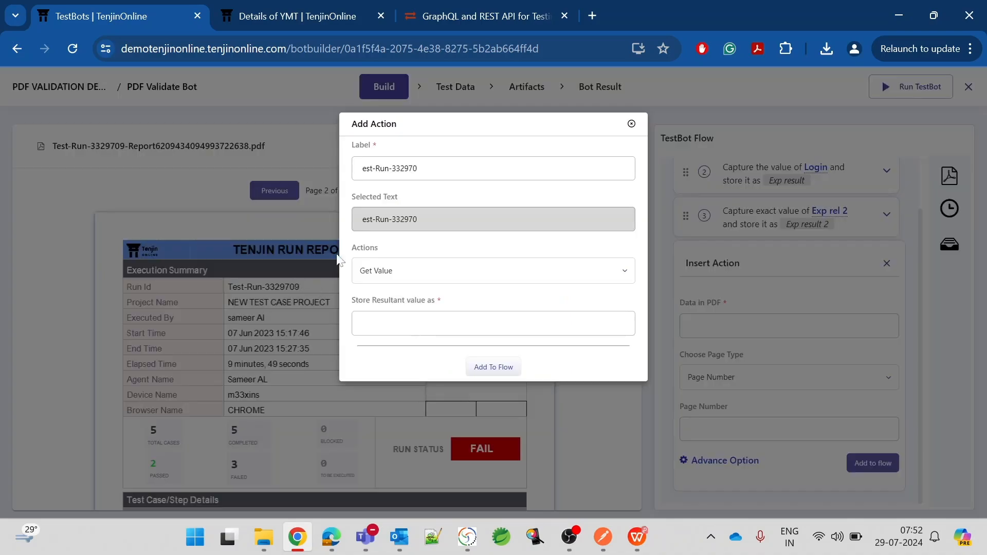
Enter 'Test-Run-3329709' as the Contains data and keep Page Number as the page type.
{"action": "left_click", "coordinate": [631, 123]}
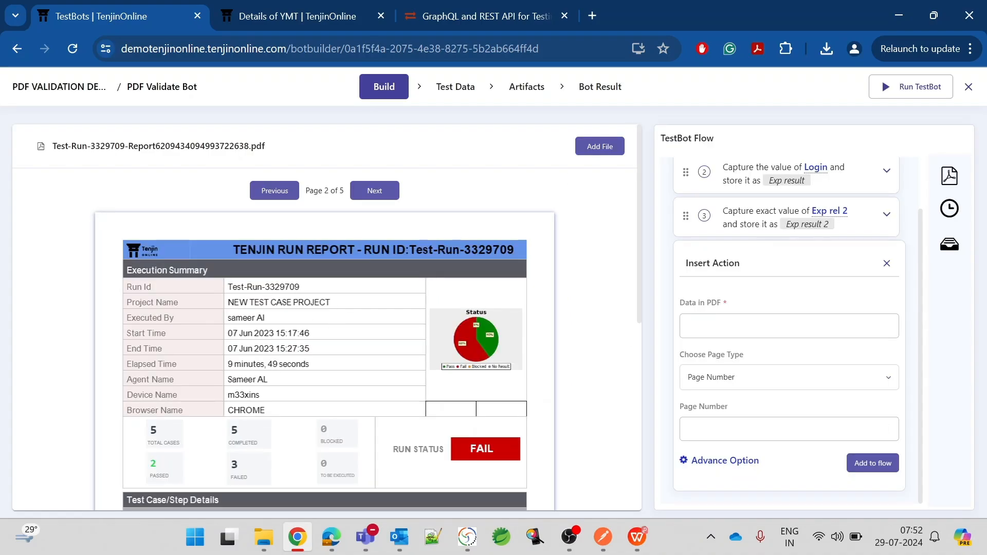
{"action": "type", "text": "Test-Run-3329709"}
{"action": "left_click", "coordinate": [746, 384]}
{"action": "left_click", "coordinate": [740, 409]}
Set the page number to 2 and add the Contains check to the flow.
{"action": "left_click", "coordinate": [884, 429]}
{"action": "left_click", "coordinate": [884, 428]}
{"action": "left_click", "coordinate": [883, 428]}
{"action": "left_click", "coordinate": [884, 428]}
{"action": "left_click", "coordinate": [883, 428]}
{"action": "left_click", "coordinate": [883, 428]}
{"action": "left_click", "coordinate": [883, 432]}
{"action": "left_click", "coordinate": [883, 431]}
{"action": "left_click", "coordinate": [883, 432]}
{"action": "left_click", "coordinate": [883, 432]}
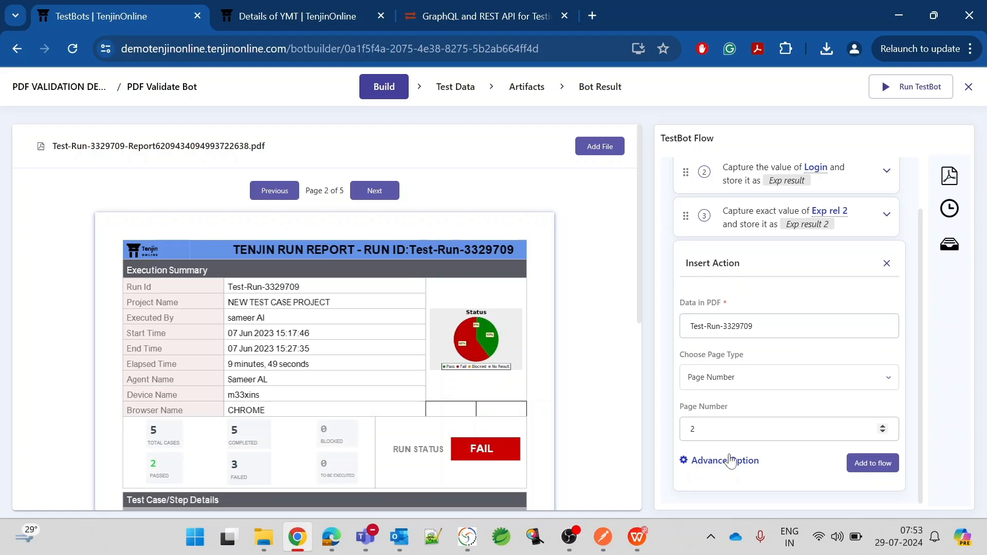
{"action": "left_click", "coordinate": [726, 461]}
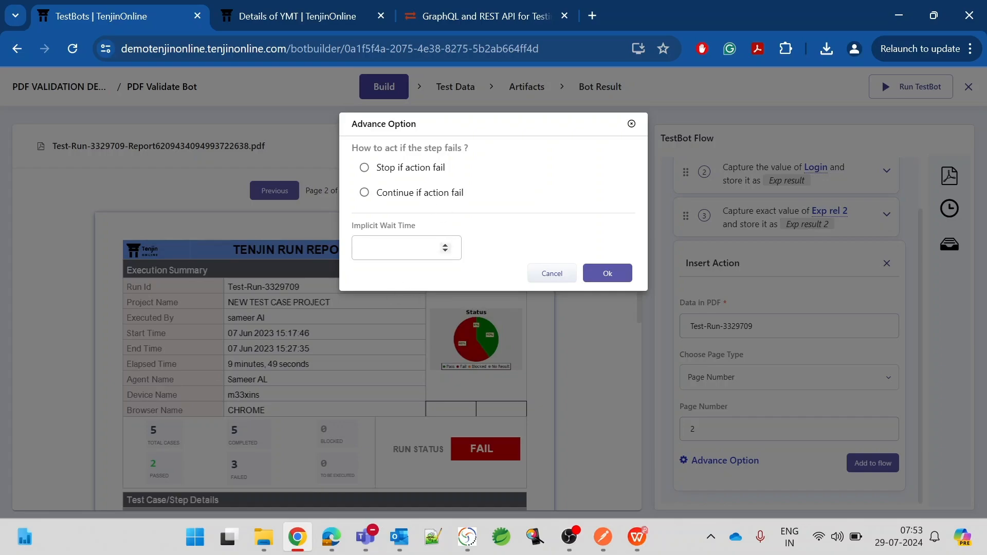
{"action": "left_click", "coordinate": [605, 278]}
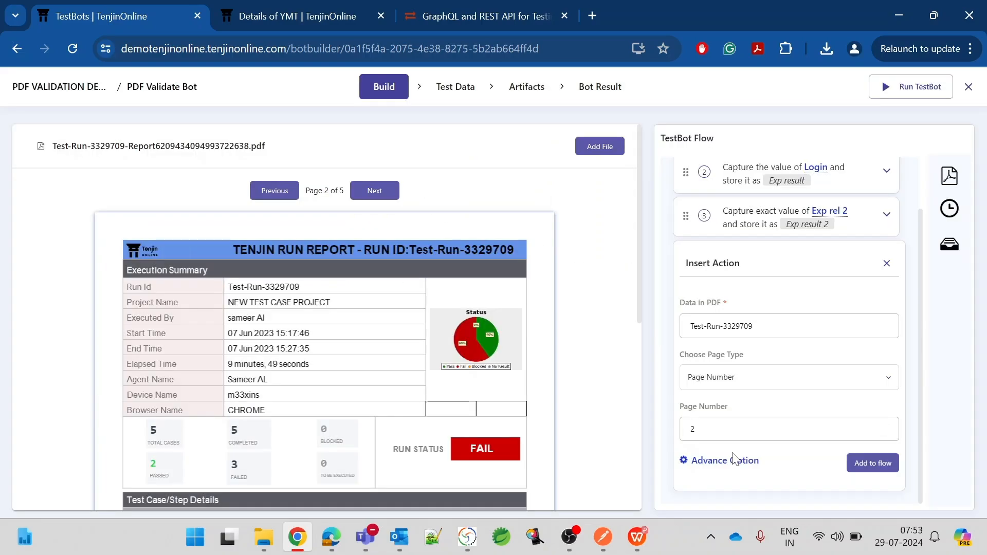
{"action": "left_click", "coordinate": [873, 463]}
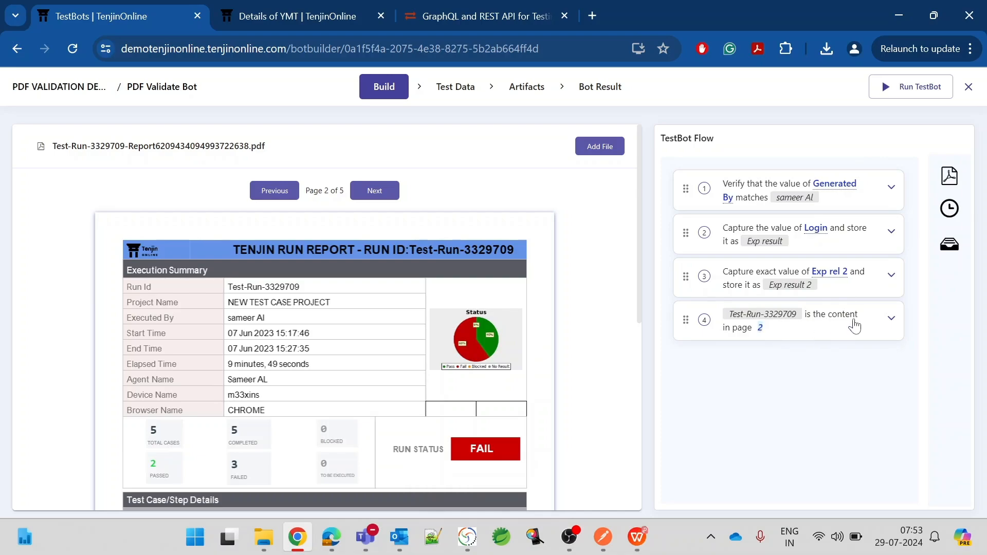
Close step 4's options and discard the newly opened value-capture form, keeping four steps.
{"action": "left_click", "coordinate": [891, 318]}
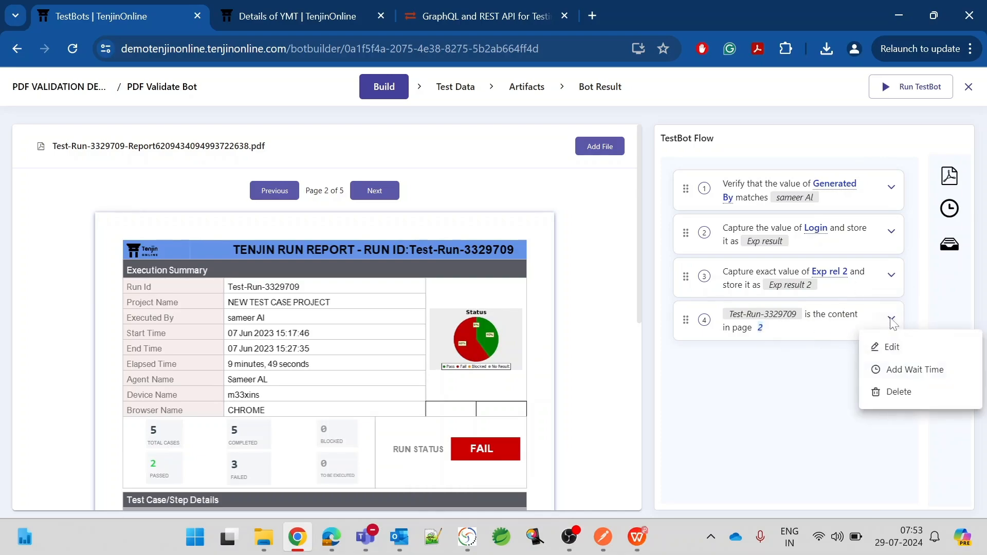
{"action": "left_click", "coordinate": [783, 413]}
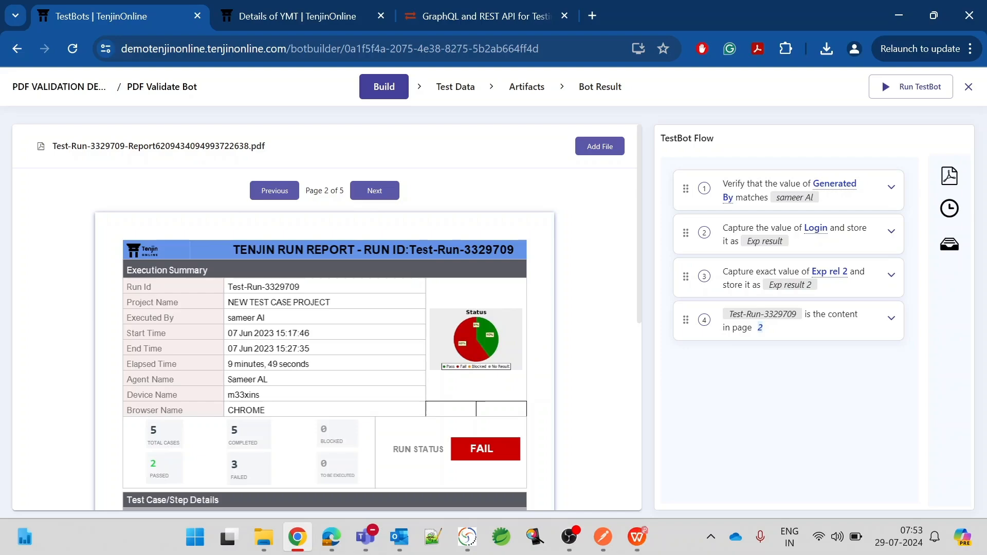
{"action": "left_click", "coordinate": [247, 319]}
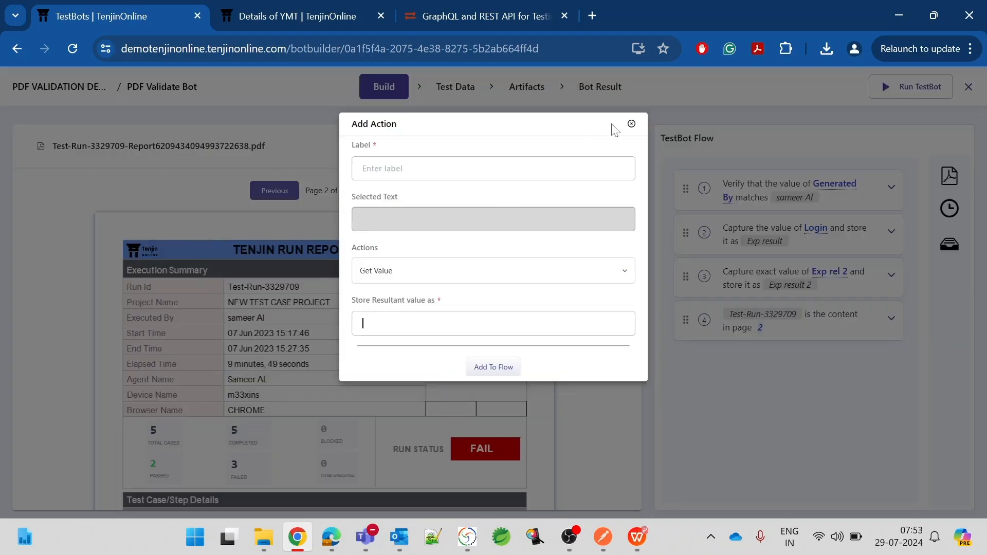
{"action": "left_click", "coordinate": [631, 126]}
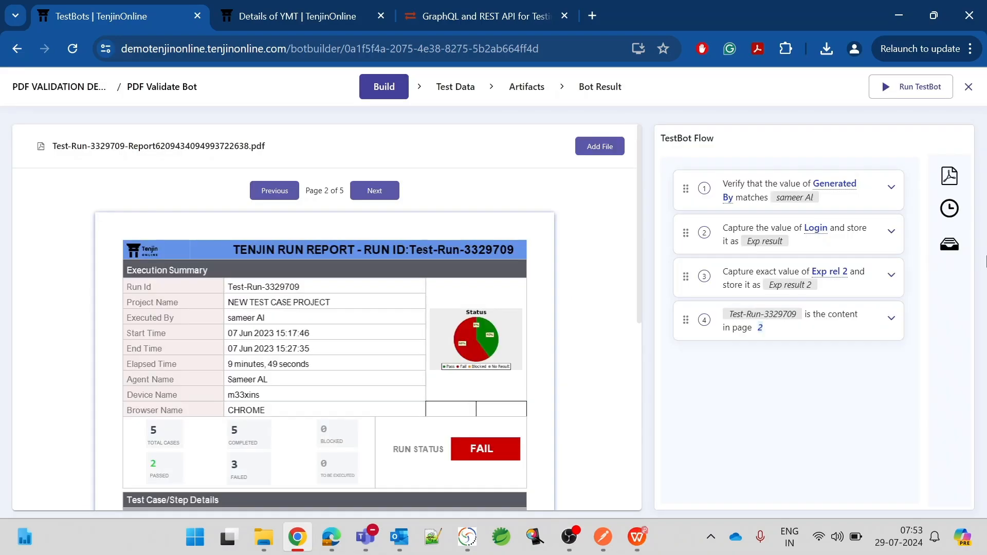
Add a Contains check for the executor's name, with Choose Page Type set to Whole PDF.
{"action": "left_click", "coordinate": [949, 244]}
{"action": "scroll", "coordinate": [754, 342], "scroll_direction": "down", "scroll_amount": 2}
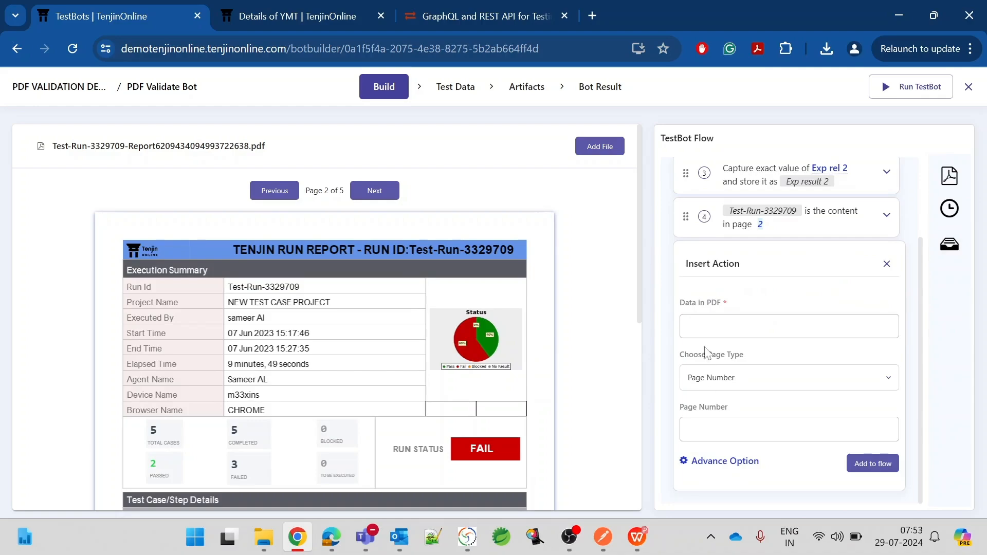
{"action": "type", "text": "sameer Al"}
{"action": "left_click", "coordinate": [724, 387]}
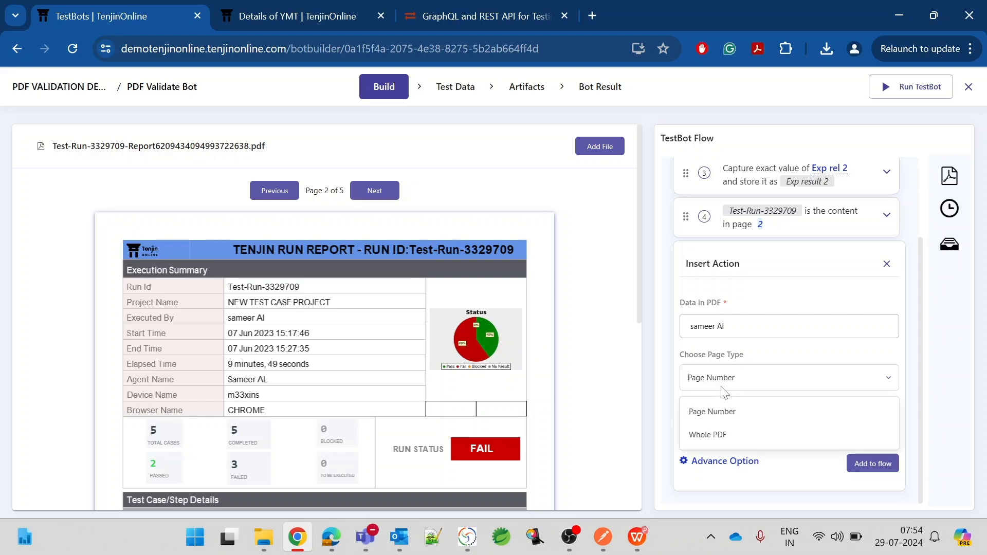
{"action": "left_click", "coordinate": [712, 437]}
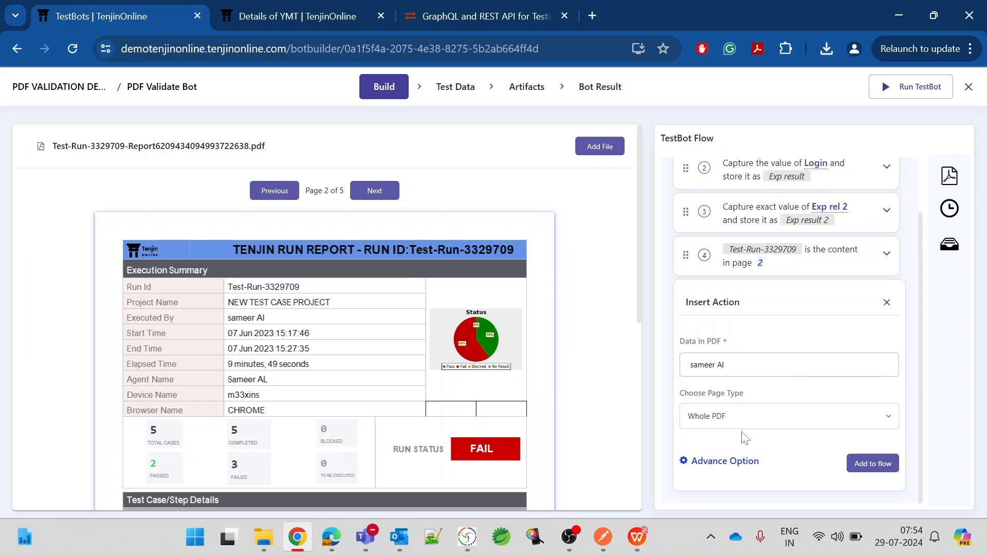
{"action": "left_click", "coordinate": [883, 464]}
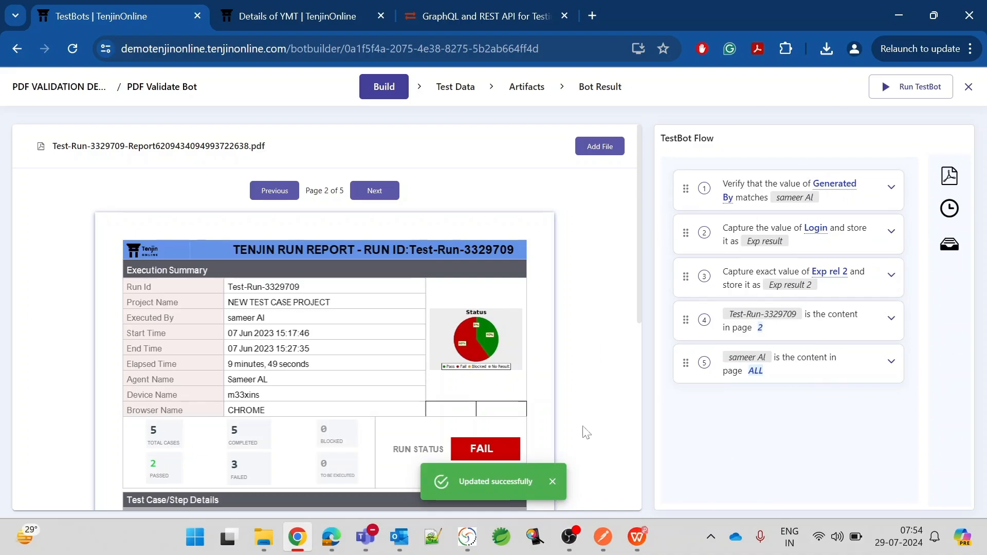
{"action": "scroll", "coordinate": [419, 362], "scroll_direction": "down", "scroll_amount": 6}
{"action": "scroll", "coordinate": [419, 362], "scroll_direction": "up", "scroll_amount": 6}
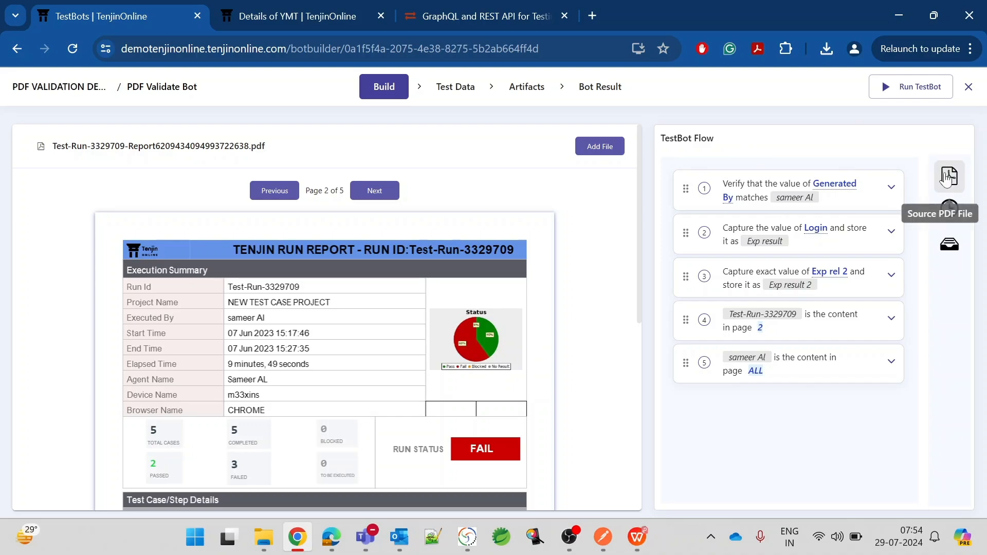
Open a Source PDF File form with Select Type set to Artifact Local Path.
{"action": "left_click", "coordinate": [947, 179]}
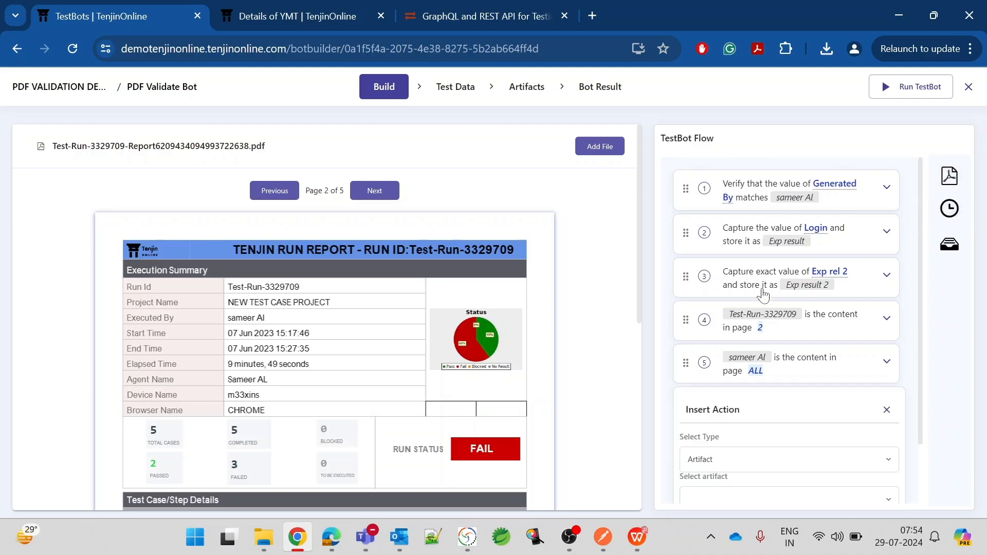
{"action": "scroll", "coordinate": [761, 288], "scroll_direction": "down", "scroll_amount": 2}
{"action": "left_click", "coordinate": [886, 338]}
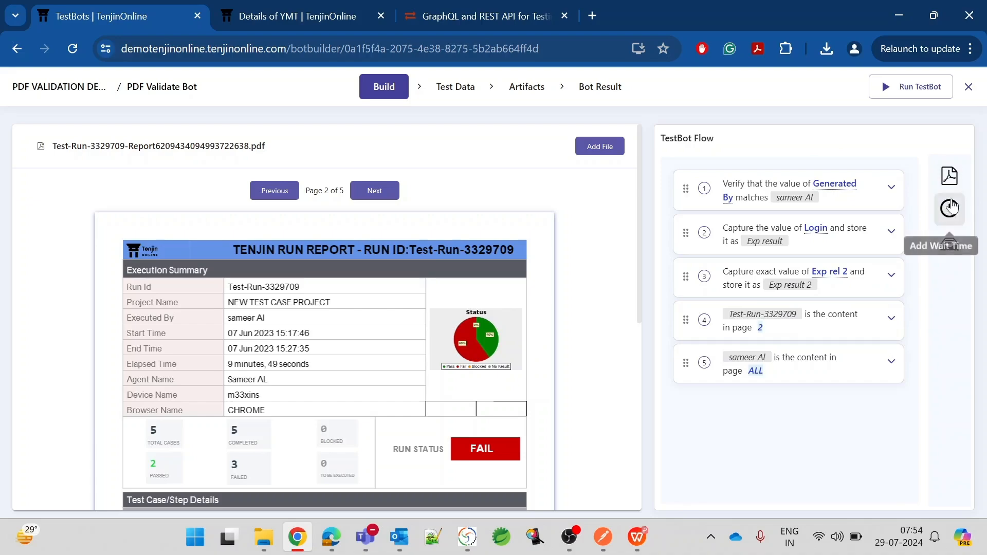
{"action": "left_click", "coordinate": [948, 175]}
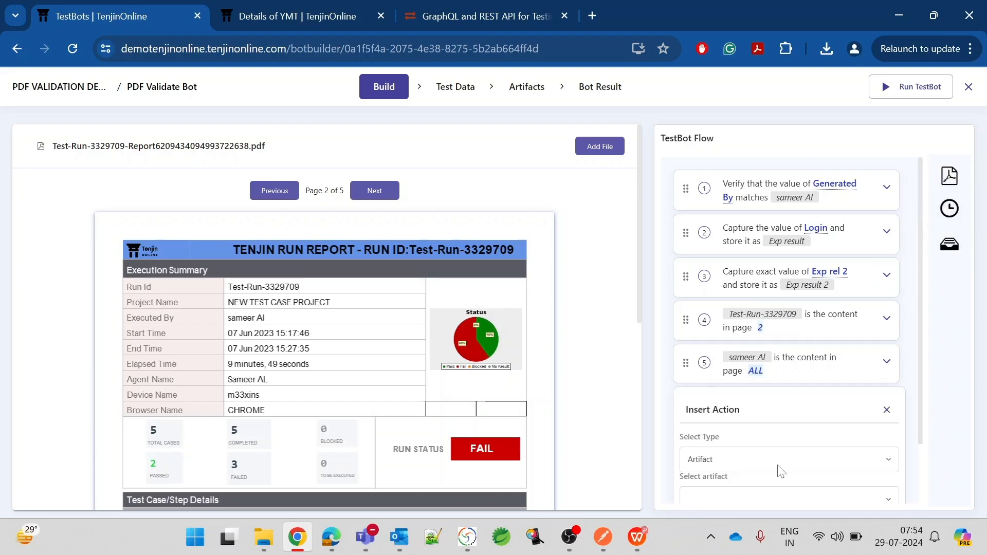
{"action": "scroll", "coordinate": [781, 471], "scroll_direction": "down", "scroll_amount": 2}
{"action": "left_click", "coordinate": [766, 394]}
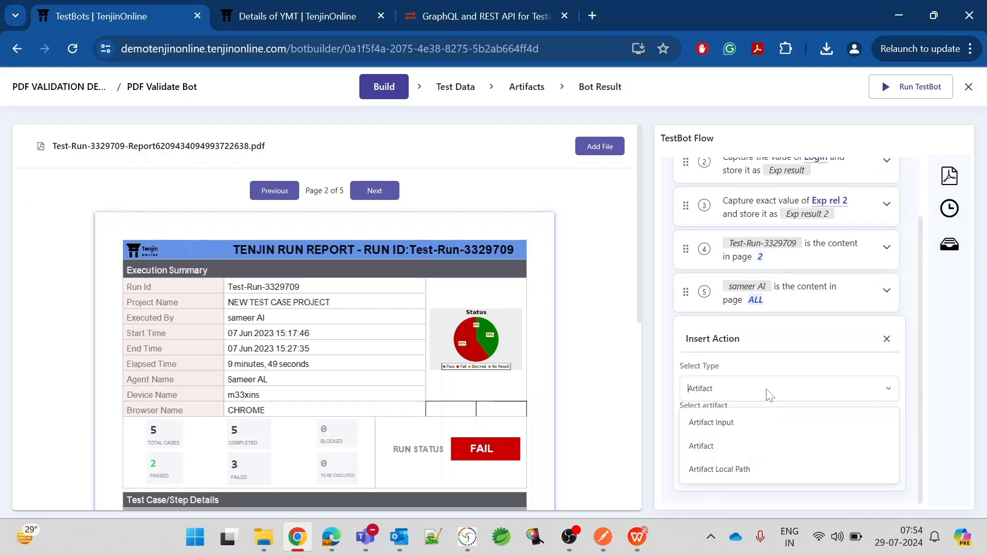
{"action": "left_click", "coordinate": [727, 469]}
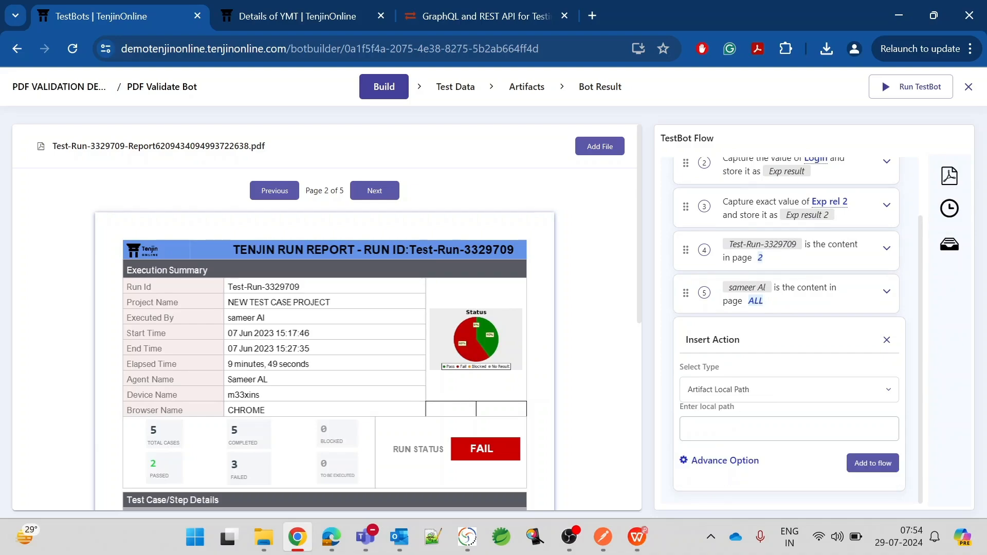
{"action": "left_click", "coordinate": [690, 428]}
Copy the Test-Run-3329709 PDF's Downloads location and full file name from its Properties.
{"action": "left_click", "coordinate": [260, 540]}
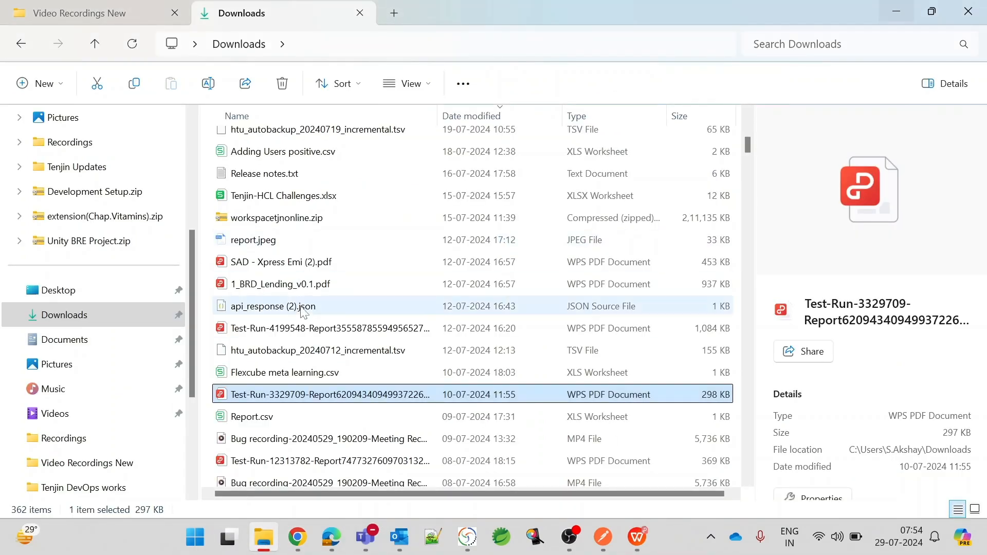
{"action": "scroll", "coordinate": [302, 312], "scroll_direction": "down", "scroll_amount": 1}
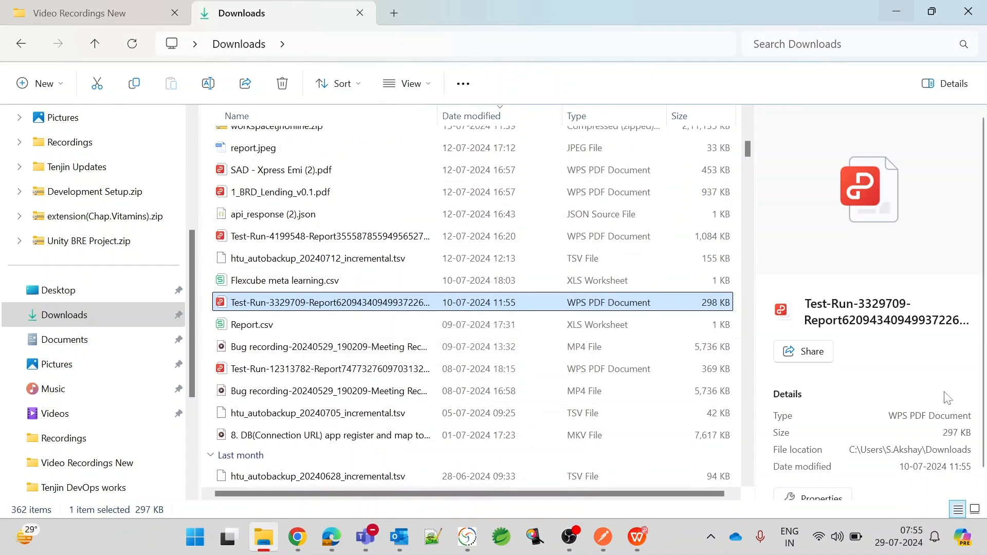
{"action": "scroll", "coordinate": [947, 396], "scroll_direction": "down", "scroll_amount": 1}
{"action": "left_click", "coordinate": [822, 481]}
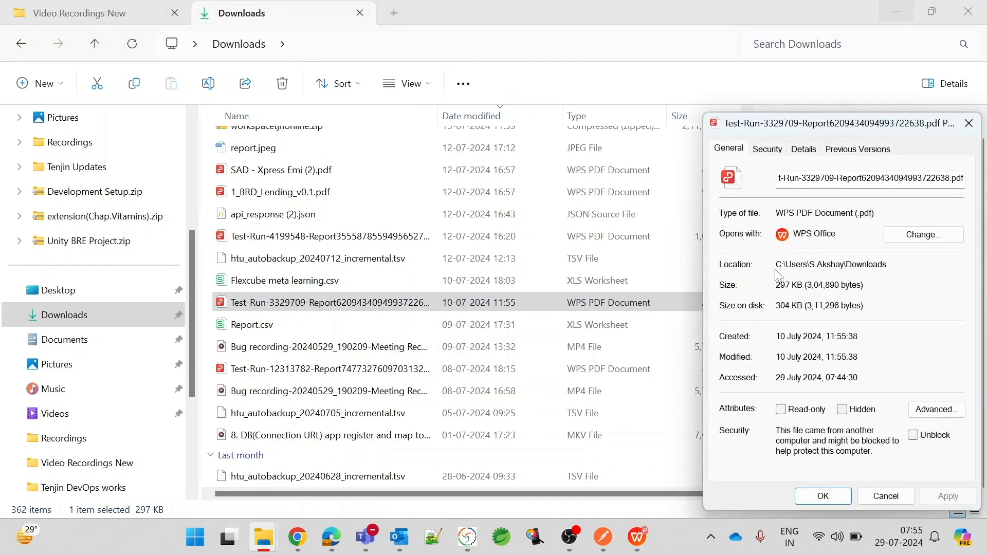
{"action": "left_click_drag", "start_coordinate": [775, 264], "coordinate": [886, 265]}
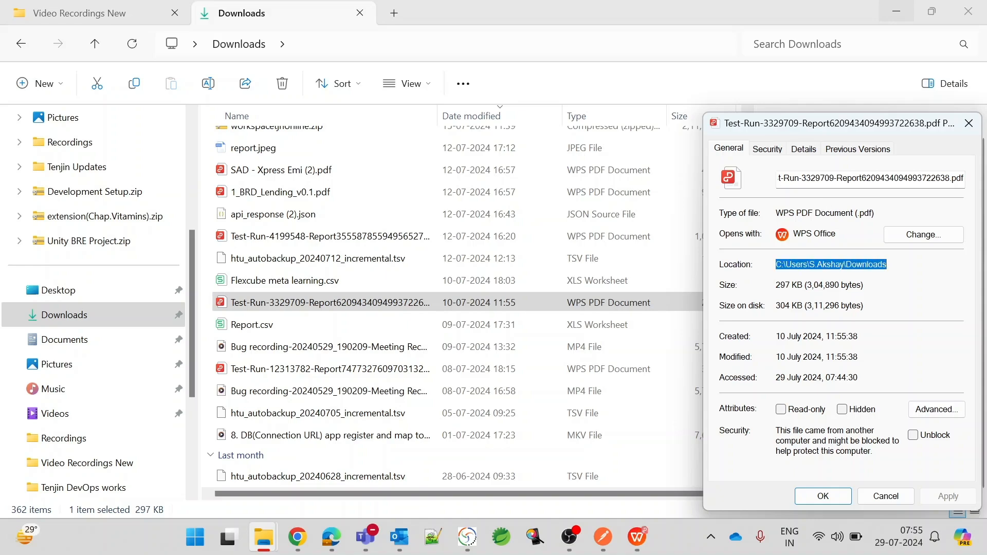
{"action": "left_click", "coordinate": [862, 178]}
{"action": "double_click", "coordinate": [861, 178]}
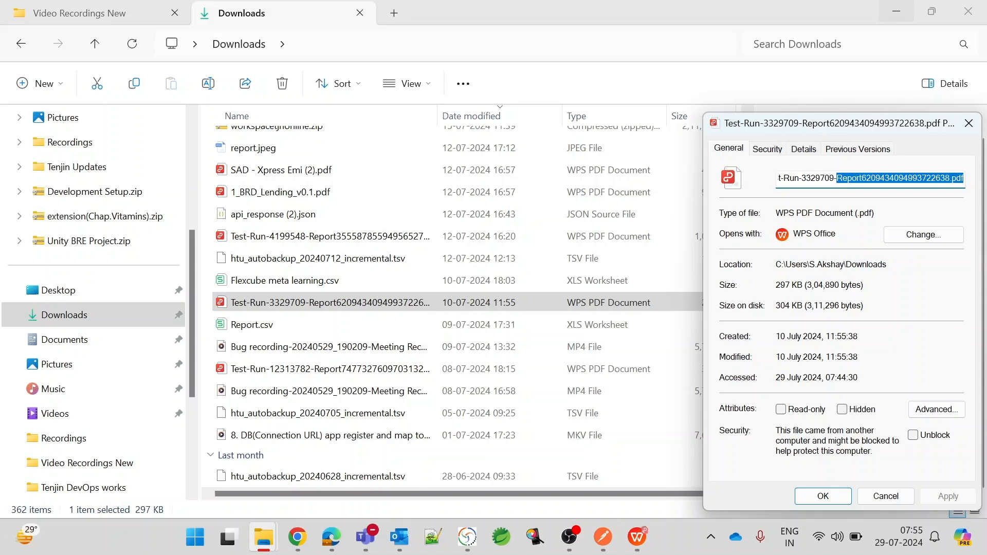
{"action": "key", "text": "ctrl+a"}
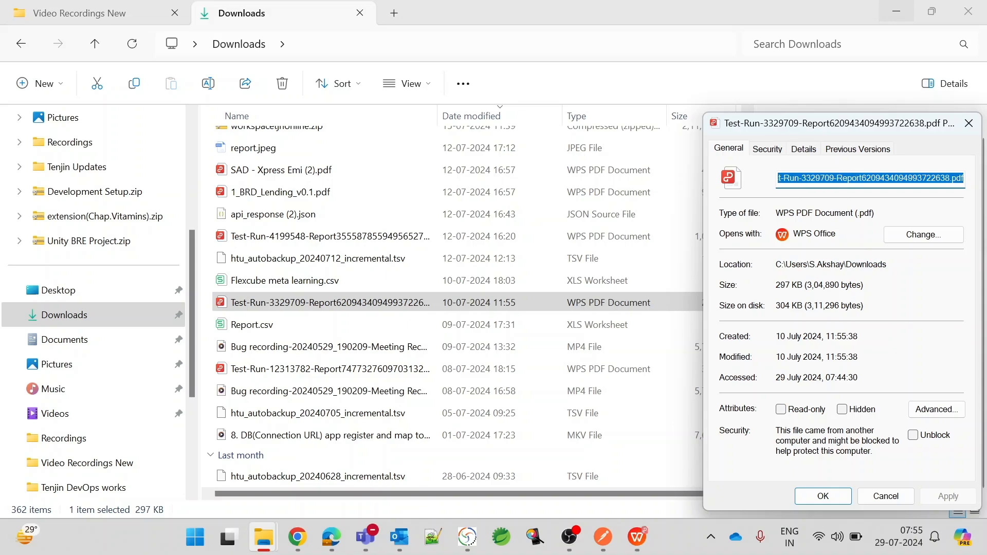
{"action": "left_click", "coordinate": [864, 284]}
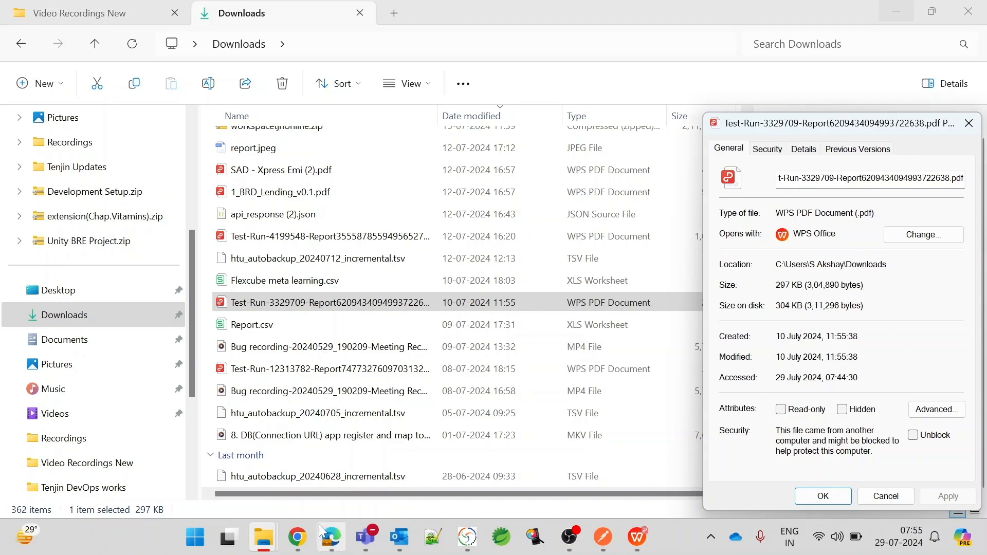
{"action": "left_click", "coordinate": [296, 539]}
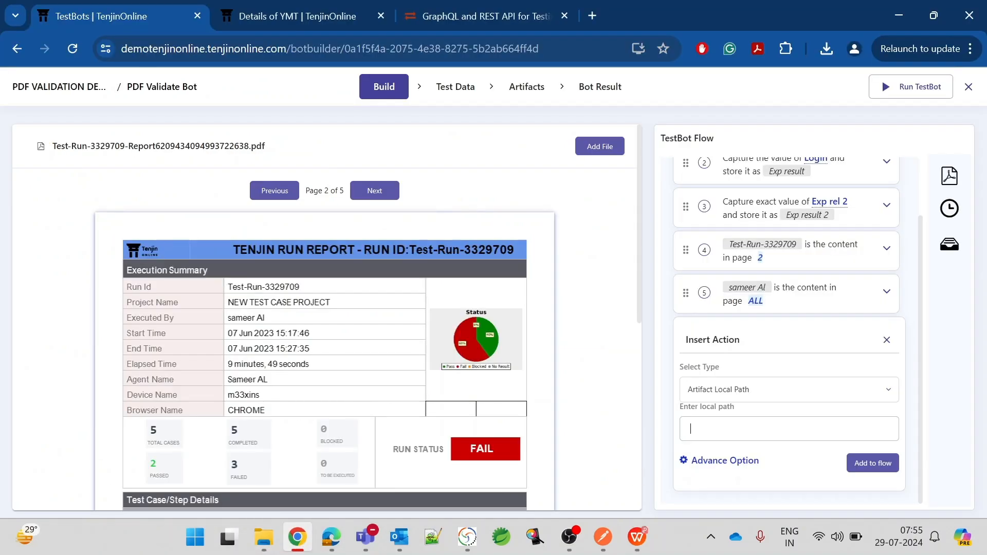
Paste the Downloads folder and report PDF file name as the local path and add the step.
{"action": "key", "text": "super+v"}
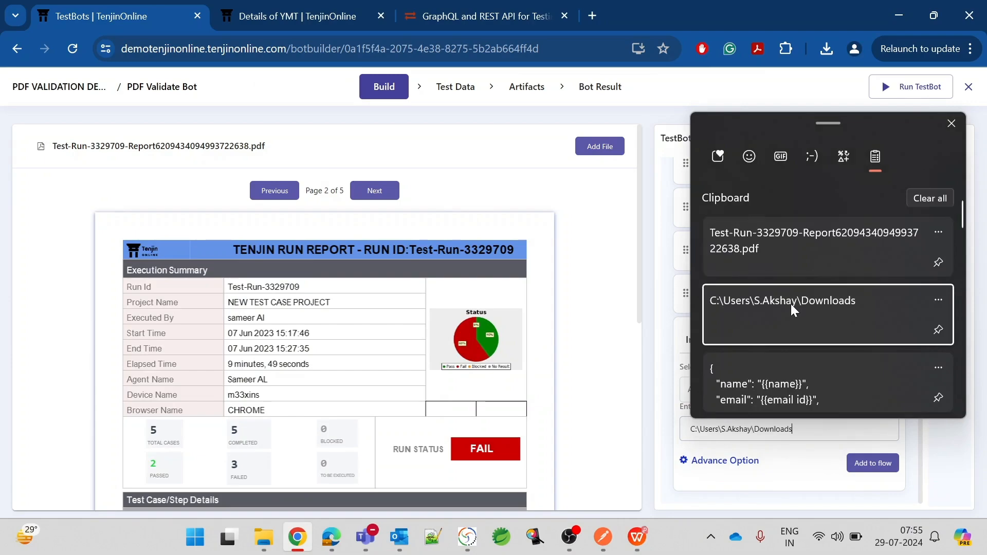
{"action": "left_click", "coordinate": [790, 303]}
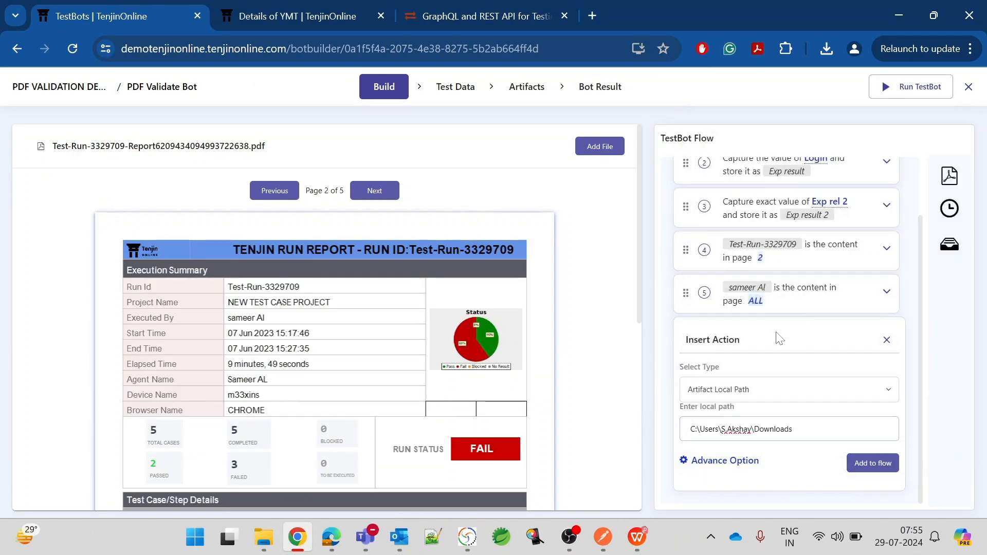
{"action": "key", "text": "super+v"}
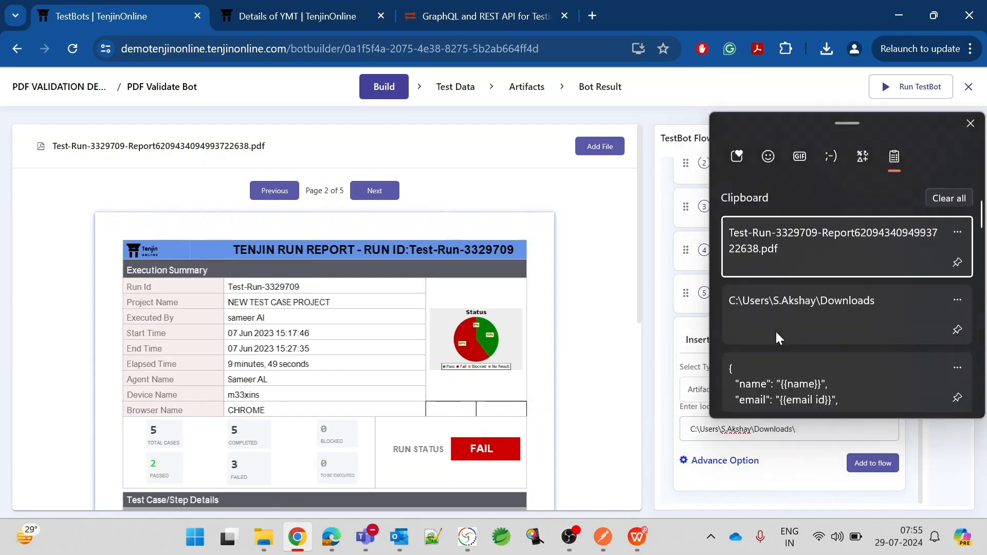
{"action": "left_click", "coordinate": [788, 237]}
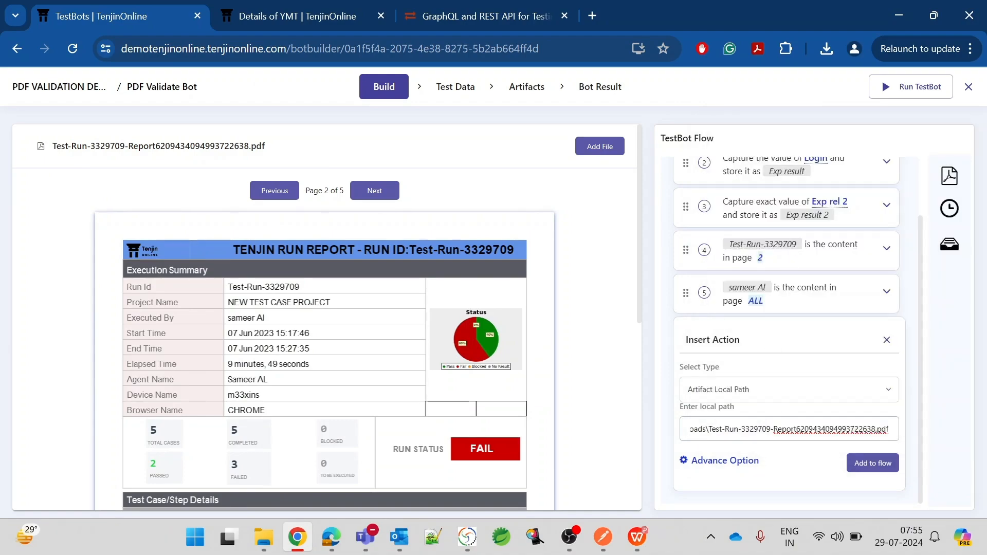
{"action": "key", "text": "Left"}
{"action": "key", "text": "Left"}
{"action": "key", "text": "Left"}
{"action": "key", "text": "Left"}
{"action": "key", "text": "Left"}
{"action": "key", "text": "Left"}
{"action": "key", "text": "Left"}
{"action": "key", "text": "Left"}
{"action": "key", "text": "Left"}
{"action": "key", "text": "Left"}
{"action": "key", "text": "Left"}
{"action": "key", "text": "Left"}
{"action": "key", "text": "Left"}
{"action": "key", "text": "Left"}
{"action": "key", "text": "Left"}
{"action": "key", "text": "Left"}
{"action": "key", "text": "Left"}
{"action": "key", "text": "Left"}
{"action": "key", "text": "Left"}
{"action": "key", "text": "Left"}
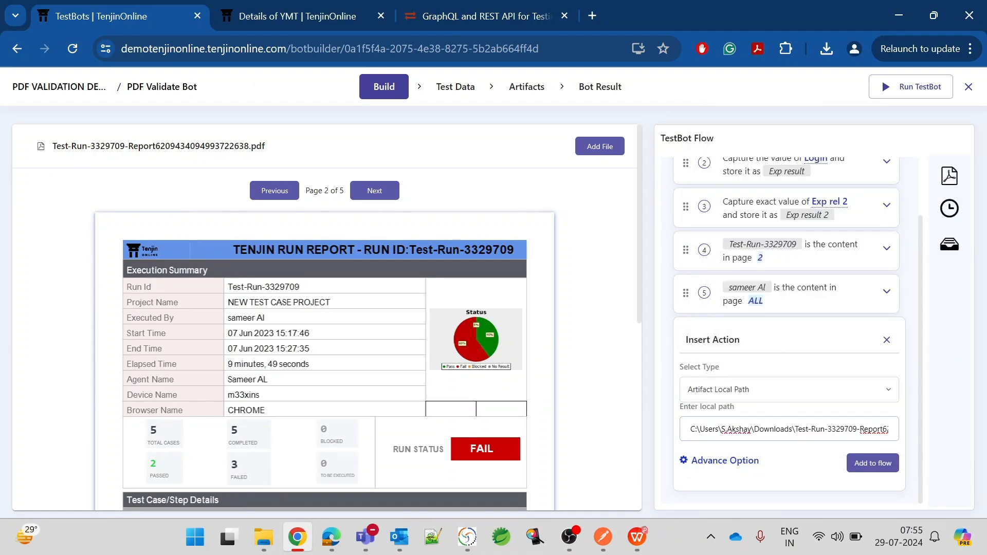
{"action": "left_click", "coordinate": [871, 462]}
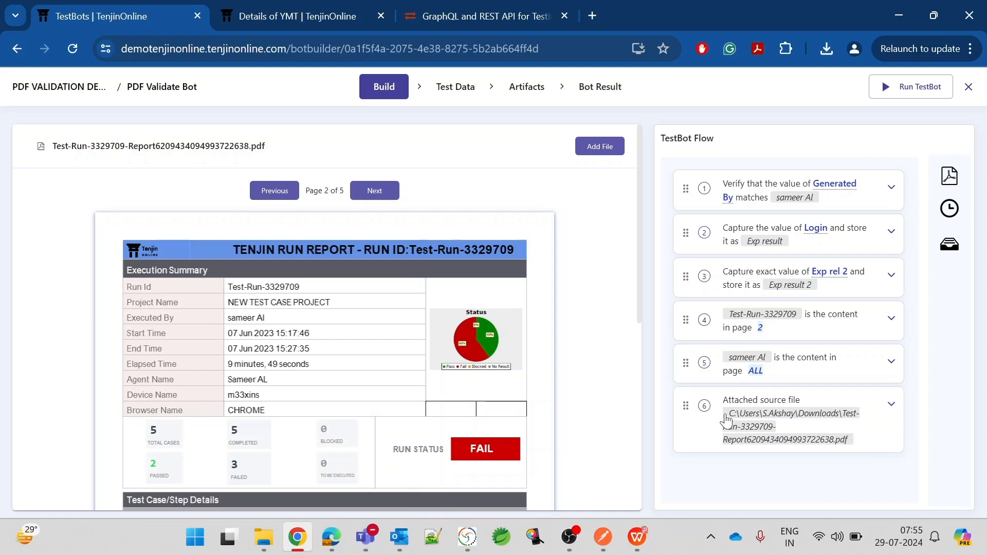
Move the source file step to the top and insert a 2-second wait after Login capture.
{"action": "left_click_drag", "start_coordinate": [685, 406], "coordinate": [683, 177]}
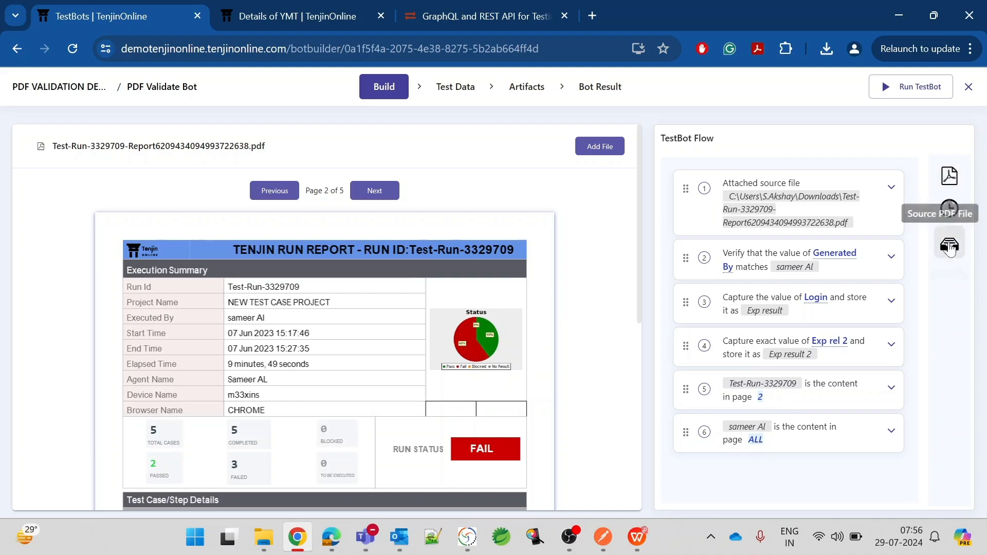
{"action": "left_click", "coordinate": [949, 217]}
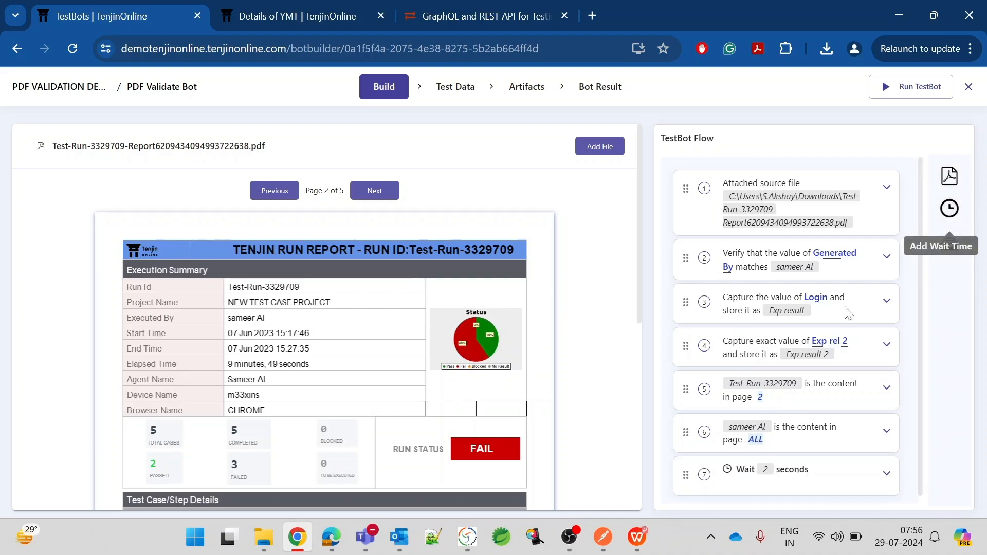
{"action": "left_click_drag", "start_coordinate": [684, 469], "coordinate": [681, 343]}
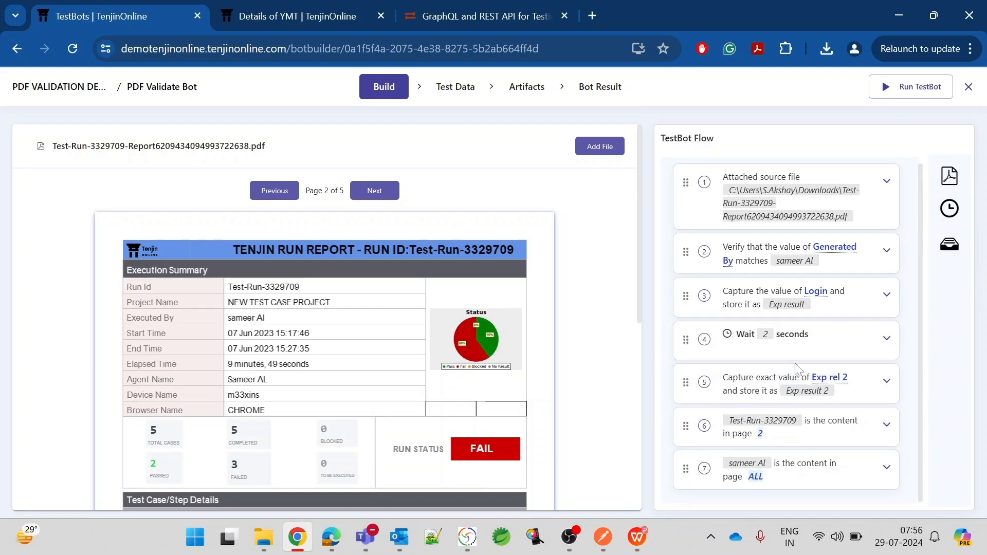
{"action": "scroll", "coordinate": [632, 355], "scroll_direction": "down", "scroll_amount": 7}
{"action": "scroll", "coordinate": [632, 354], "scroll_direction": "up", "scroll_amount": 7}
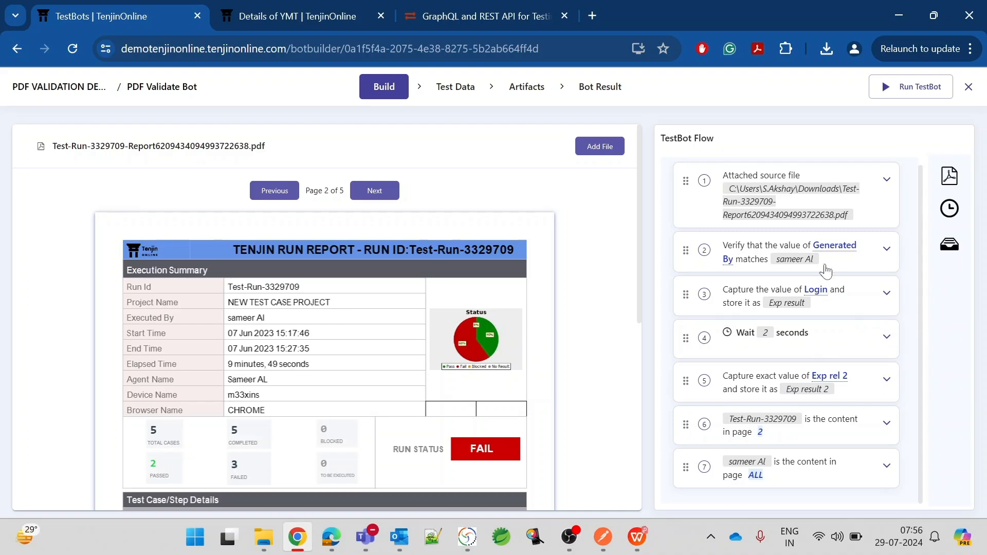
Replace step 2's fixed Expected Result with {{Gen. By}} and update the flow.
{"action": "left_click", "coordinate": [886, 250]}
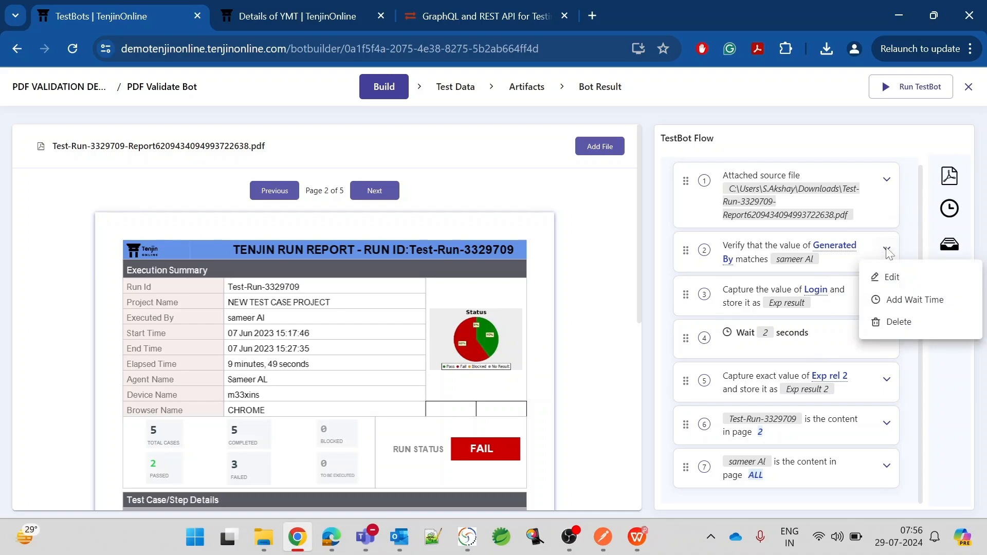
{"action": "left_click", "coordinate": [893, 277]}
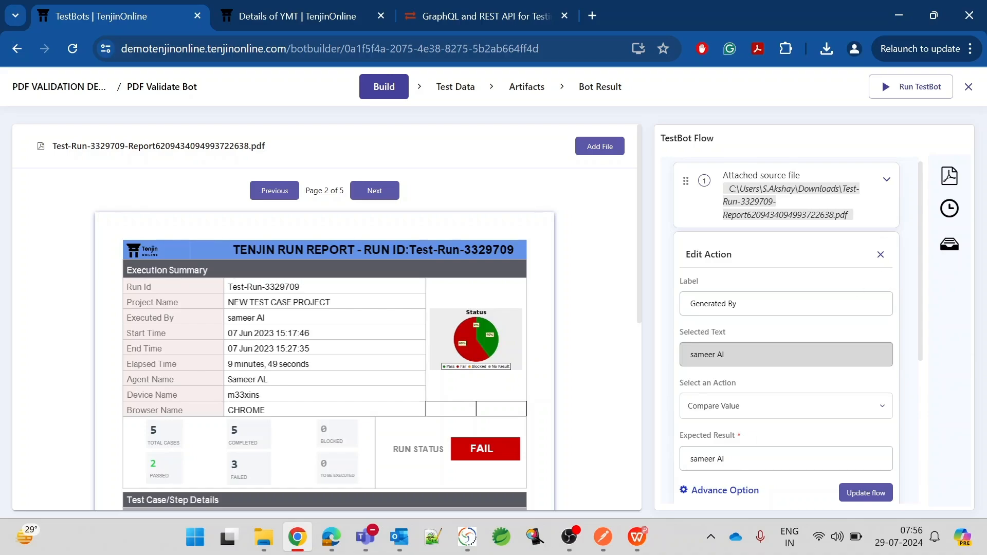
{"action": "scroll", "coordinate": [786, 332], "scroll_direction": "down", "scroll_amount": 2}
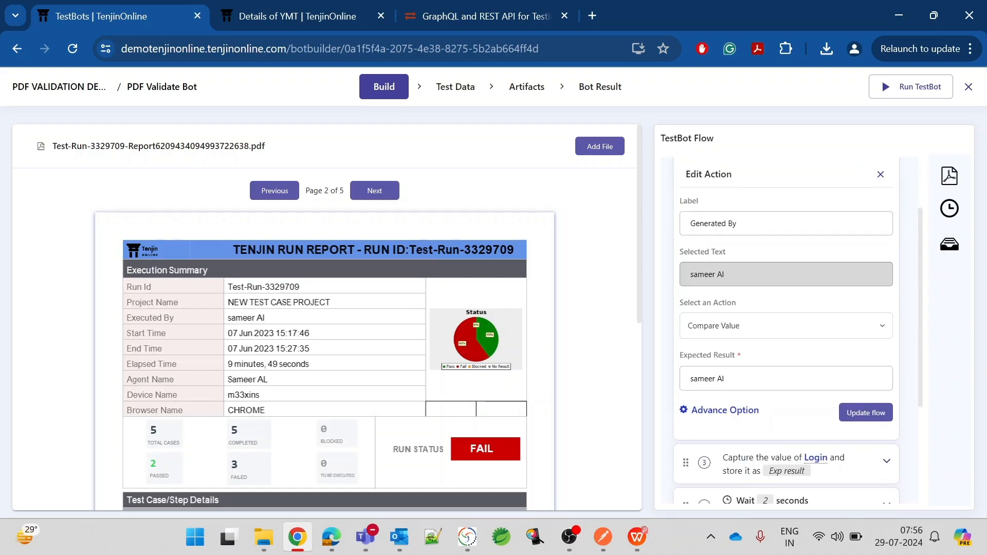
{"action": "left_click_drag", "start_coordinate": [725, 379], "coordinate": [645, 378]}
{"action": "type", "text": "{{}}"}
{"action": "type", "text": "Gen"}
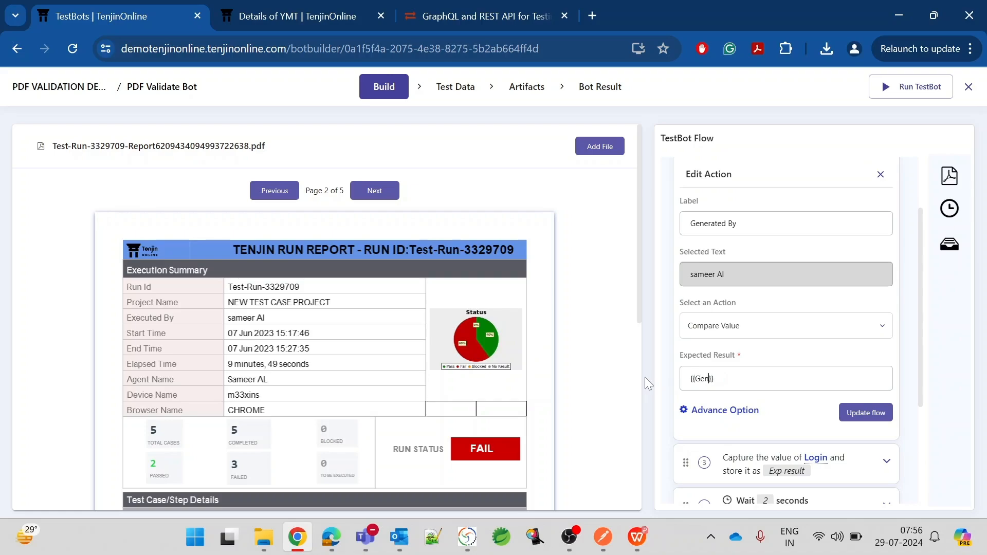
{"action": "type", "text": ". By"}
{"action": "left_click", "coordinate": [866, 412]}
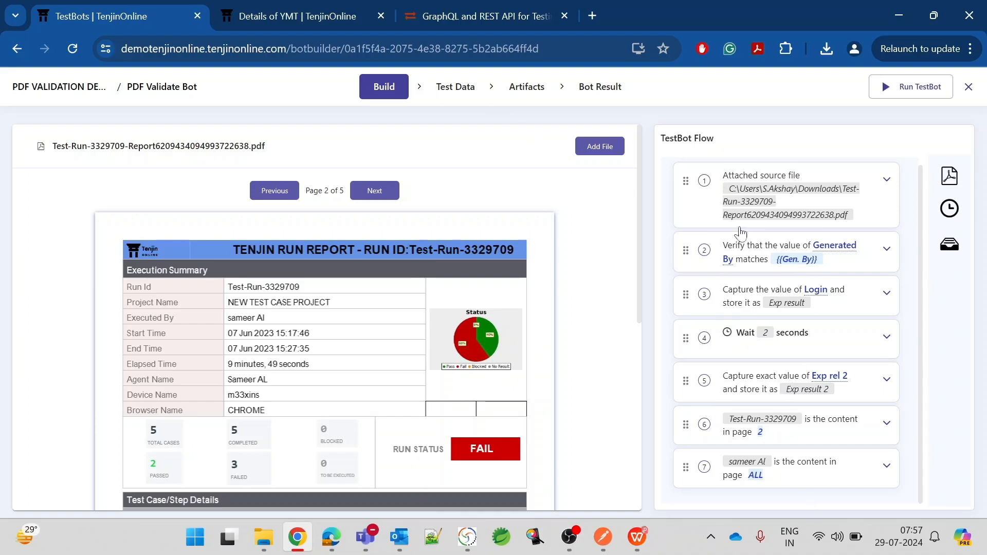
Enter the author's name as the default row's Gen. By value, then return to Build.
{"action": "left_click", "coordinate": [462, 89]}
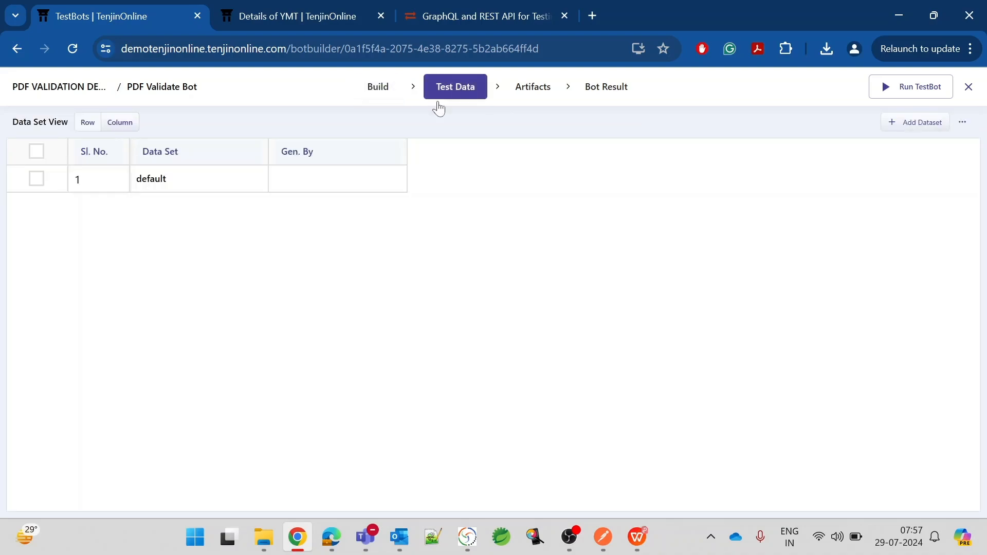
{"action": "left_click", "coordinate": [301, 180]}
{"action": "type", "text": "sameer Al"}
{"action": "left_click", "coordinate": [418, 281]}
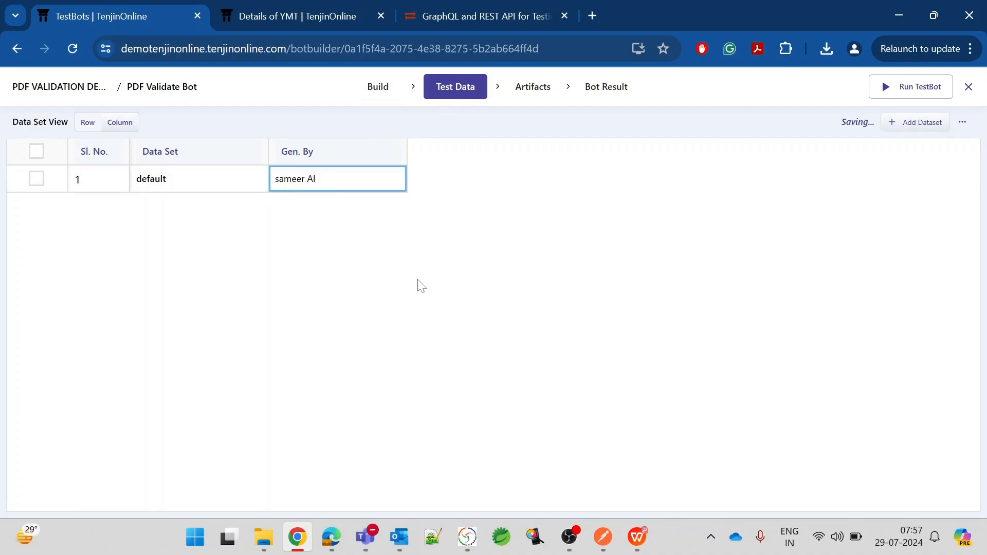
{"action": "left_click", "coordinate": [386, 95]}
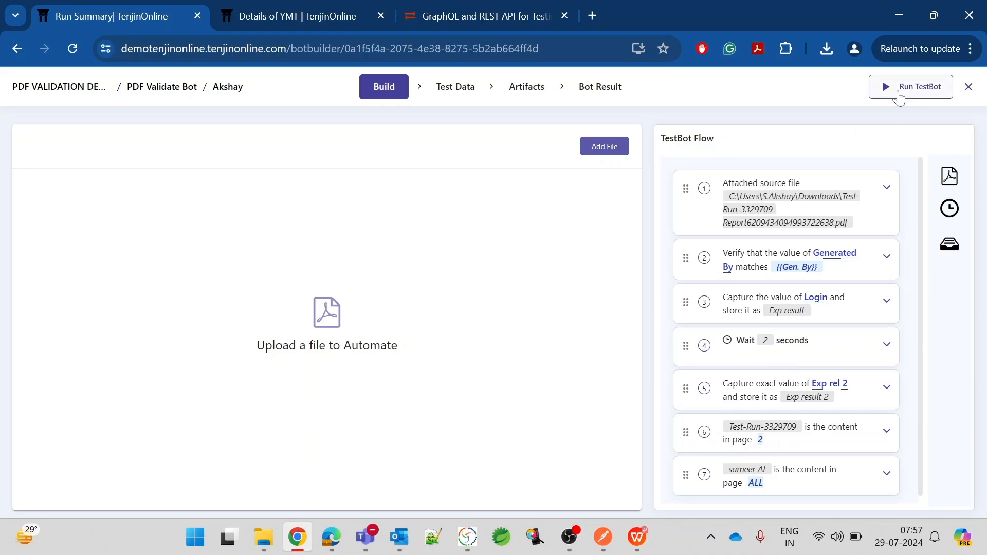
Run the TestBot on the local agent with the default data set.
{"action": "left_click", "coordinate": [898, 90]}
{"action": "left_click", "coordinate": [368, 177]}
{"action": "left_click", "coordinate": [330, 211]}
{"action": "left_click", "coordinate": [332, 230]}
{"action": "left_click", "coordinate": [330, 268]}
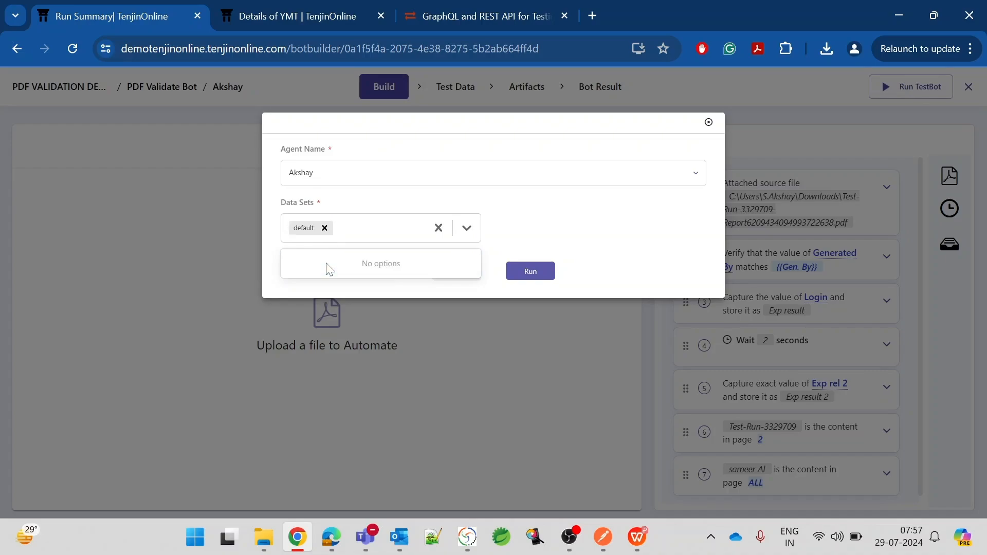
{"action": "left_click", "coordinate": [529, 272]}
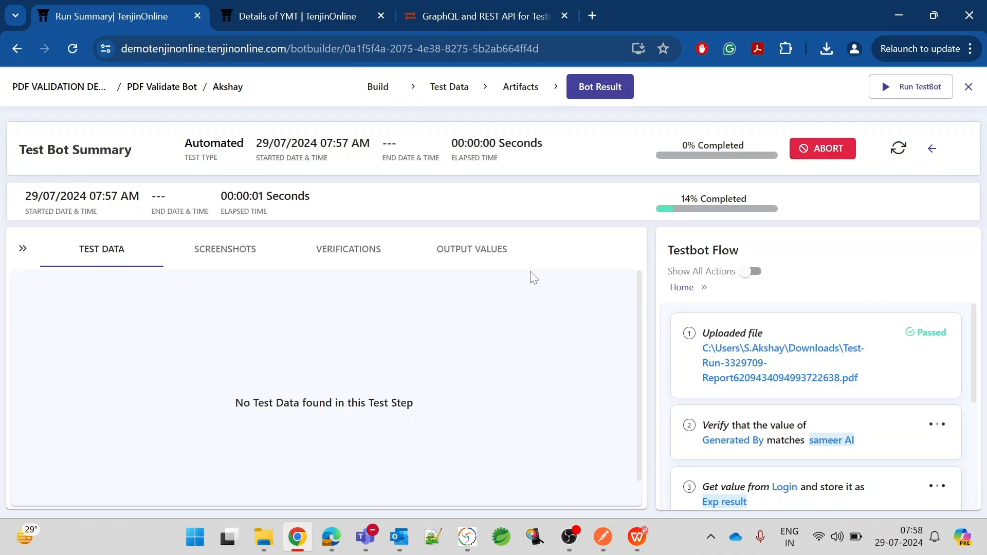
Refresh the run until it shows 100% completed and Passed.
{"action": "left_click", "coordinate": [898, 149]}
{"action": "left_click", "coordinate": [898, 150]}
{"action": "left_click", "coordinate": [899, 149]}
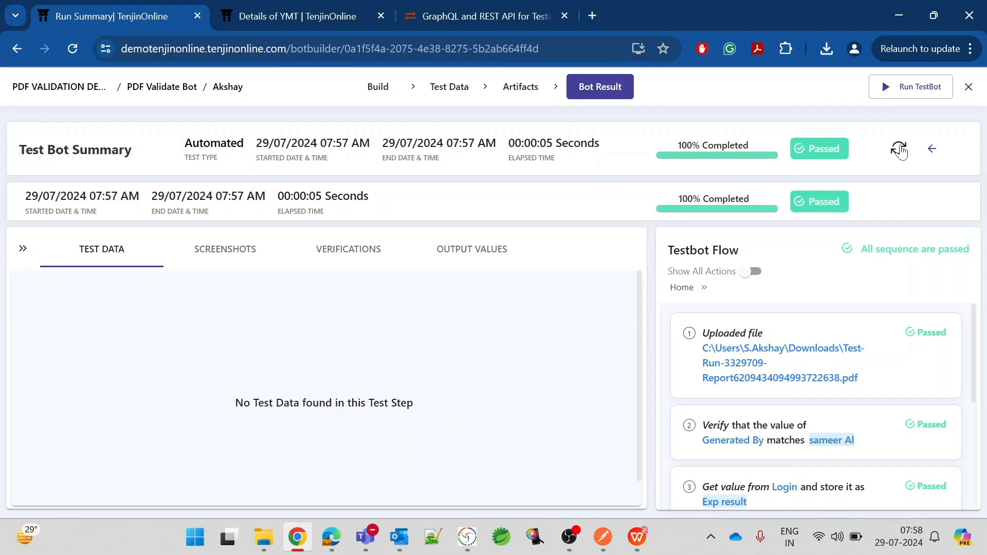
{"action": "scroll", "coordinate": [888, 319], "scroll_direction": "down", "scroll_amount": 3}
{"action": "scroll", "coordinate": [888, 319], "scroll_direction": "up", "scroll_amount": 3}
{"action": "scroll", "coordinate": [817, 319], "scroll_direction": "down", "scroll_amount": 3}
{"action": "scroll", "coordinate": [818, 321], "scroll_direction": "up", "scroll_amount": 3}
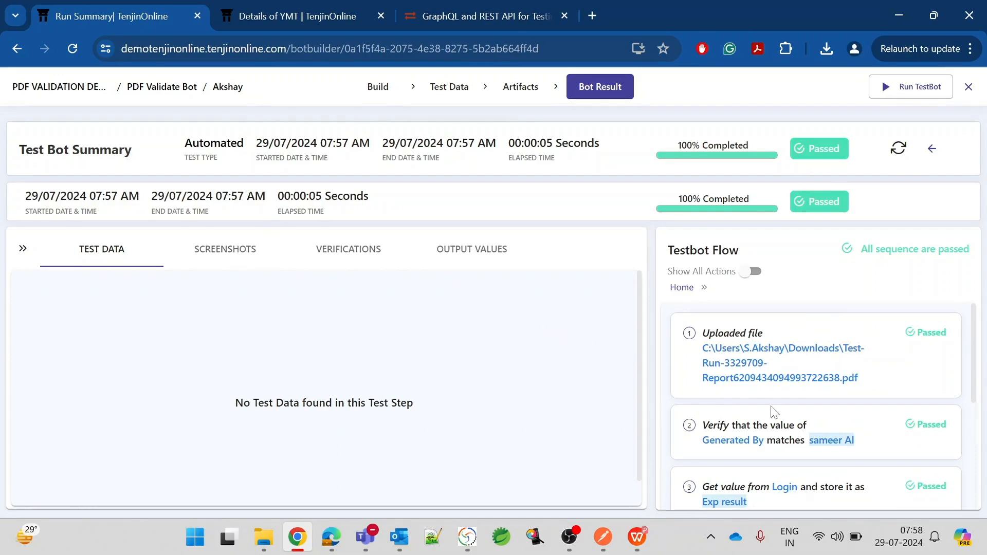
Look through the run's Screenshots, Verifications and Output Values tabs.
{"action": "left_click", "coordinate": [220, 256]}
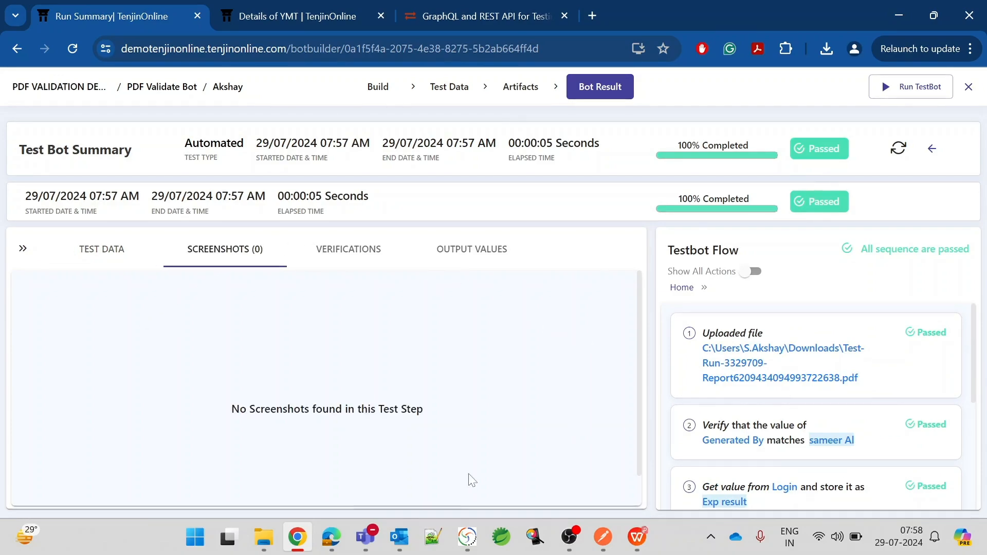
{"action": "scroll", "coordinate": [816, 406], "scroll_direction": "down", "scroll_amount": 5}
{"action": "scroll", "coordinate": [815, 406], "scroll_direction": "up", "scroll_amount": 5}
{"action": "left_click", "coordinate": [358, 254]}
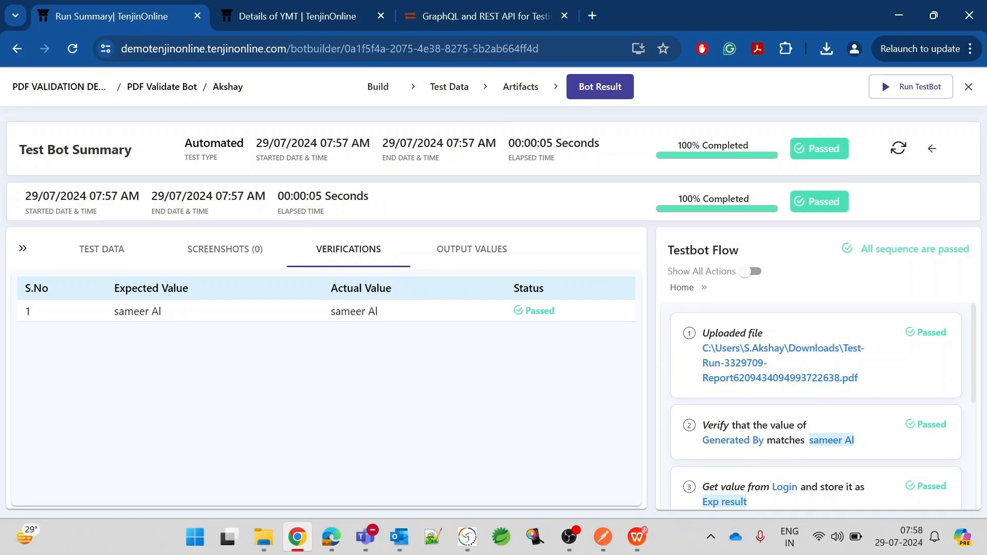
{"action": "left_click_drag", "start_coordinate": [732, 425], "coordinate": [877, 459]}
{"action": "left_click", "coordinate": [877, 459]}
{"action": "left_click", "coordinate": [479, 248]}
{"action": "scroll", "coordinate": [762, 352], "scroll_direction": "down", "scroll_amount": 3}
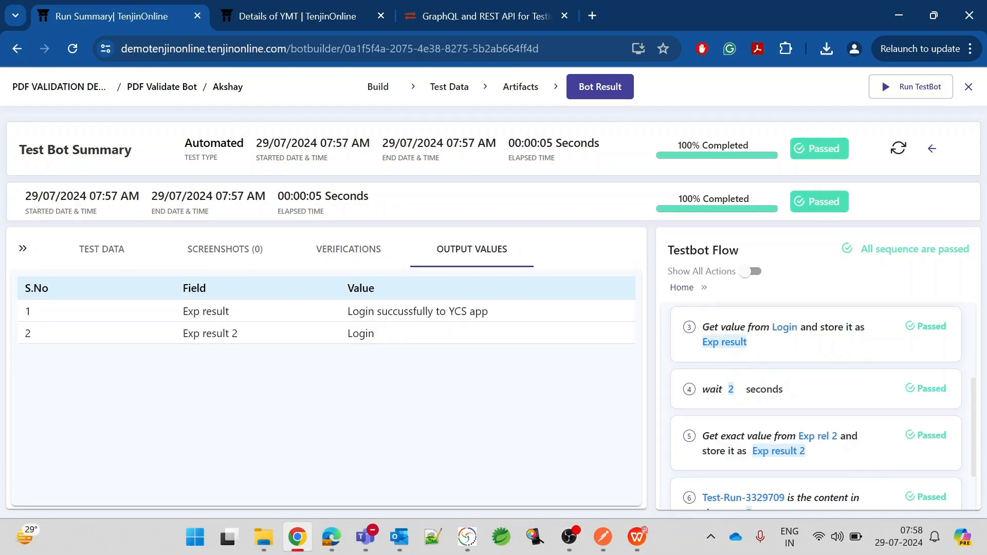
Inspect the step 5 capture and the Exp result and Exp result 2 values.
{"action": "left_click_drag", "start_coordinate": [740, 436], "coordinate": [837, 462]}
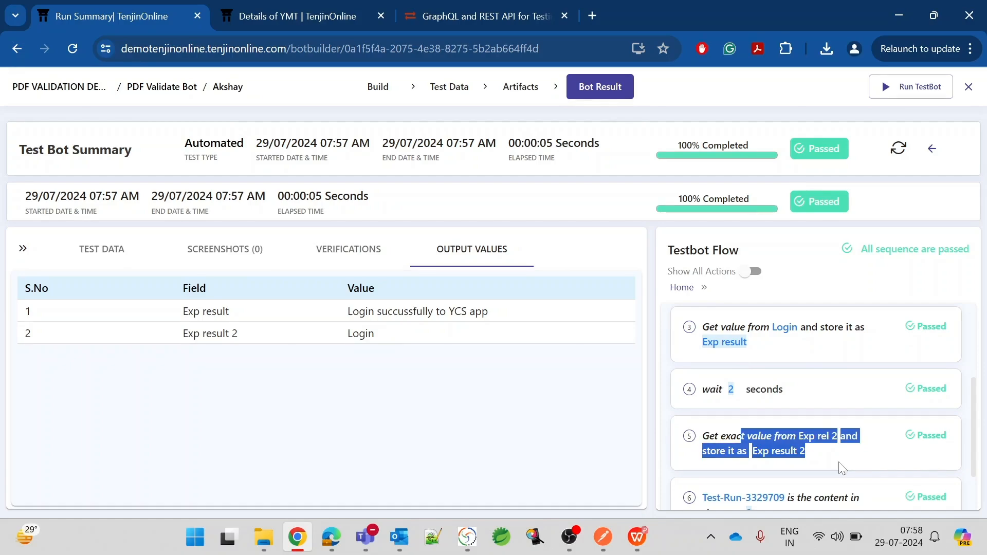
{"action": "left_click", "coordinate": [838, 462]}
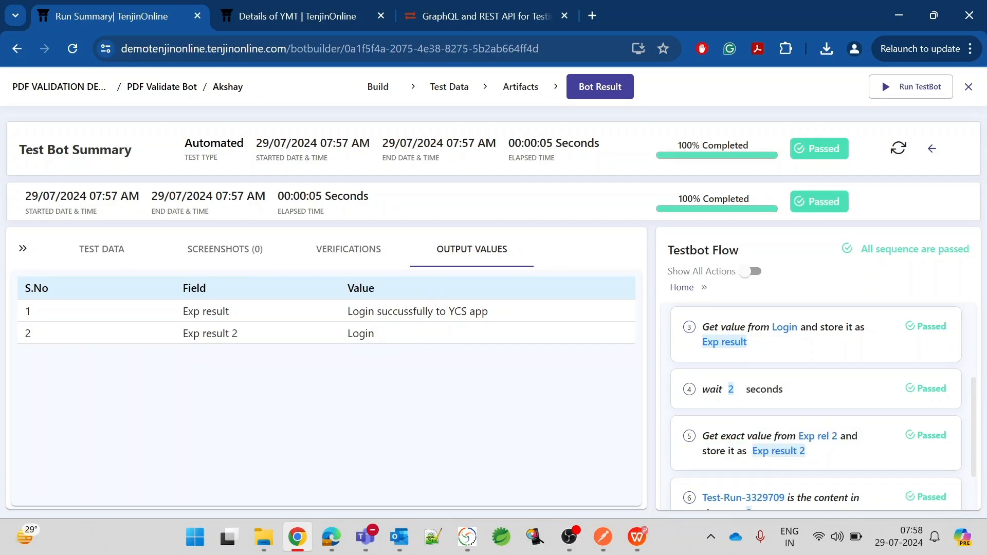
{"action": "double_click", "coordinate": [361, 312]}
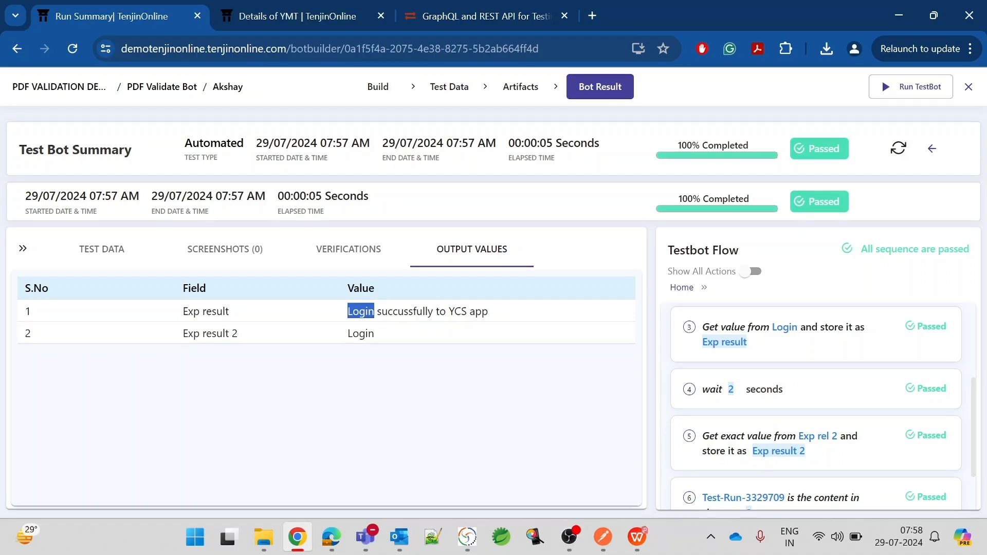
{"action": "left_click", "coordinate": [361, 312]}
{"action": "left_click_drag", "start_coordinate": [341, 312], "coordinate": [516, 315]}
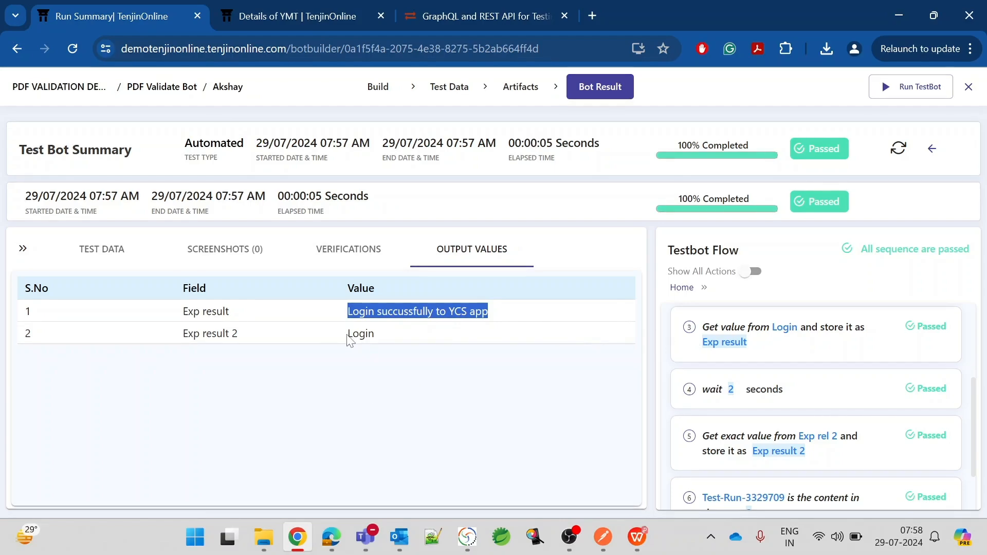
{"action": "left_click_drag", "start_coordinate": [347, 334], "coordinate": [415, 337]}
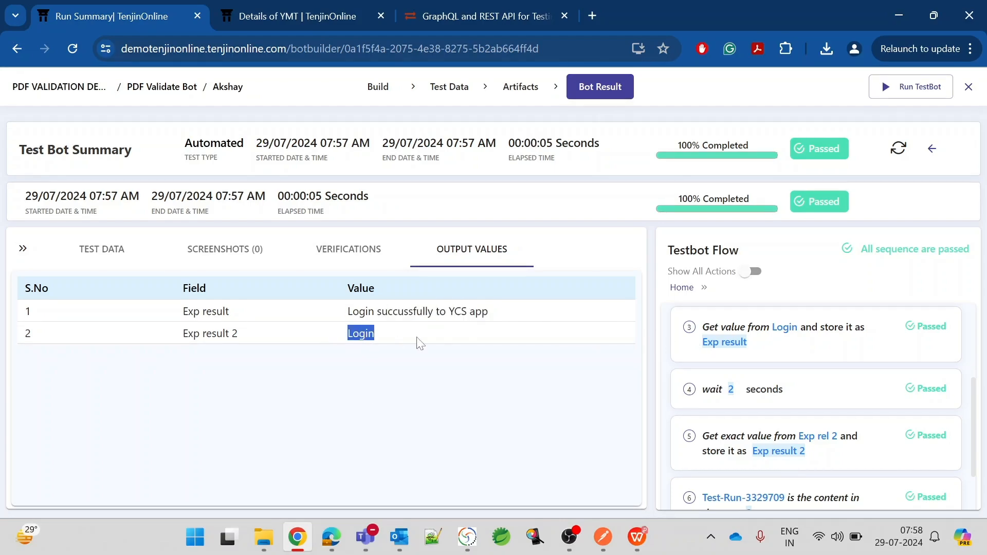
{"action": "left_click", "coordinate": [345, 344]}
{"action": "left_click_drag", "start_coordinate": [344, 339], "coordinate": [378, 337]}
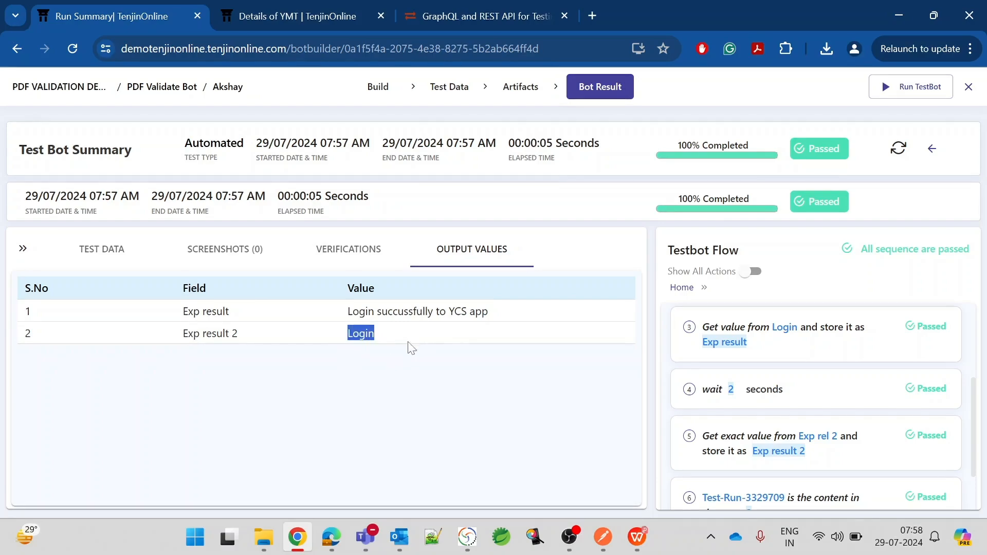
{"action": "left_click", "coordinate": [411, 427]}
Review the Test-Run-3329709 source step 6 and the name check in step 7, then return to Build.
{"action": "scroll", "coordinate": [727, 440], "scroll_direction": "down", "scroll_amount": 2}
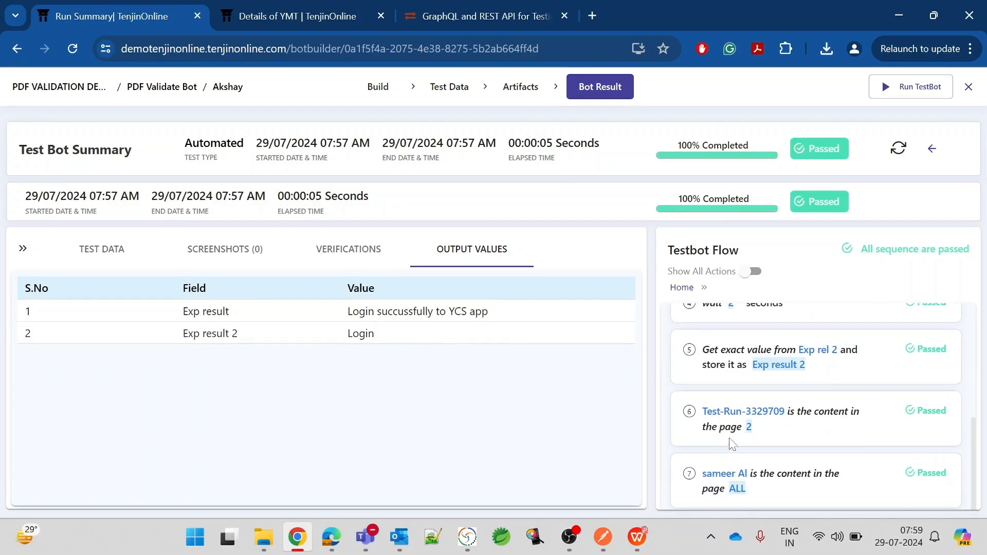
{"action": "left_click_drag", "start_coordinate": [702, 411], "coordinate": [785, 411]}
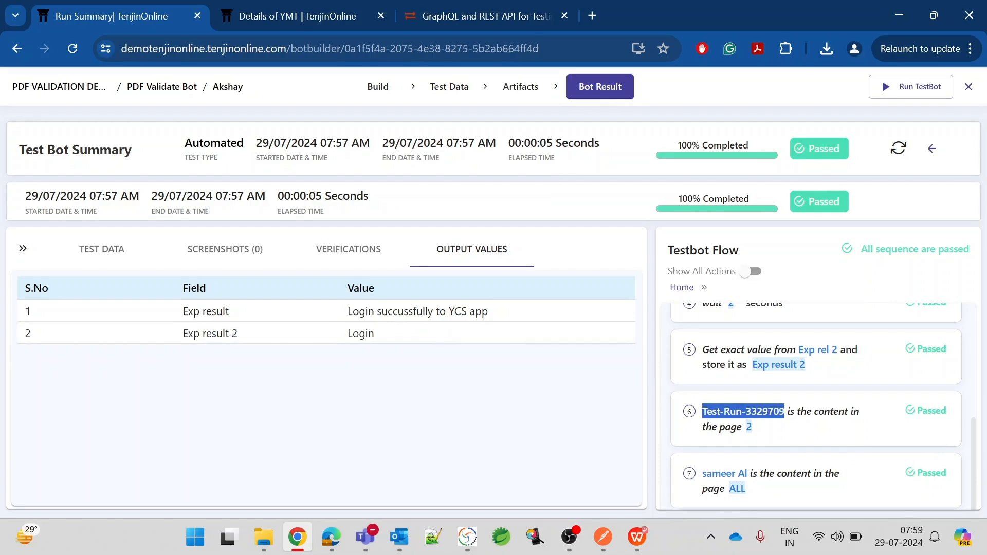
{"action": "left_click", "coordinate": [765, 437]}
{"action": "left_click_drag", "start_coordinate": [736, 411], "coordinate": [794, 411]}
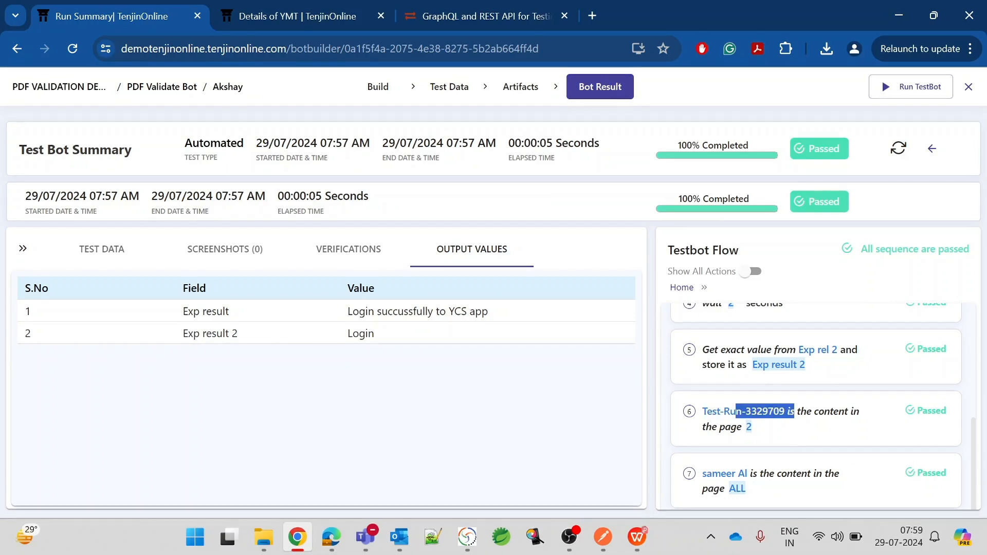
{"action": "left_click", "coordinate": [794, 442]}
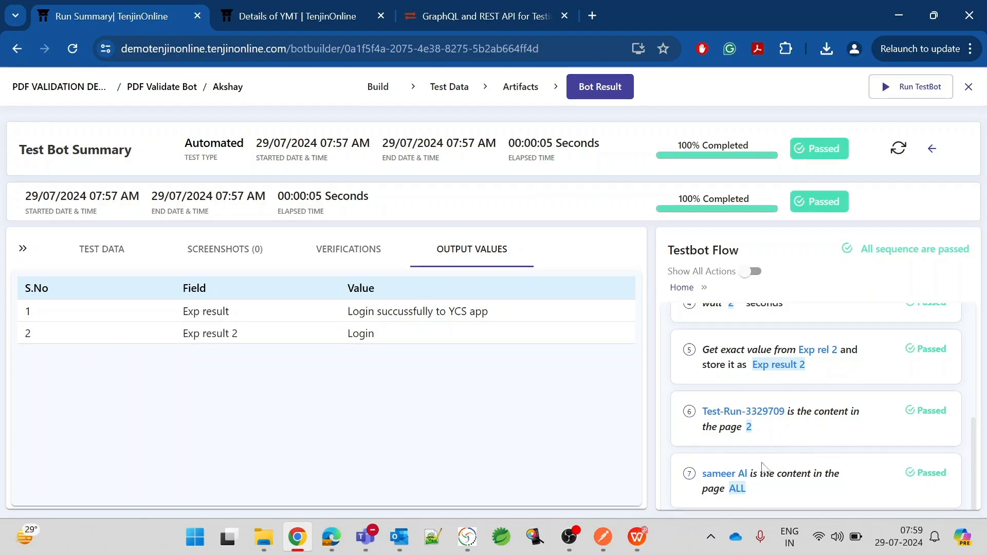
{"action": "left_click_drag", "start_coordinate": [702, 474], "coordinate": [748, 474]}
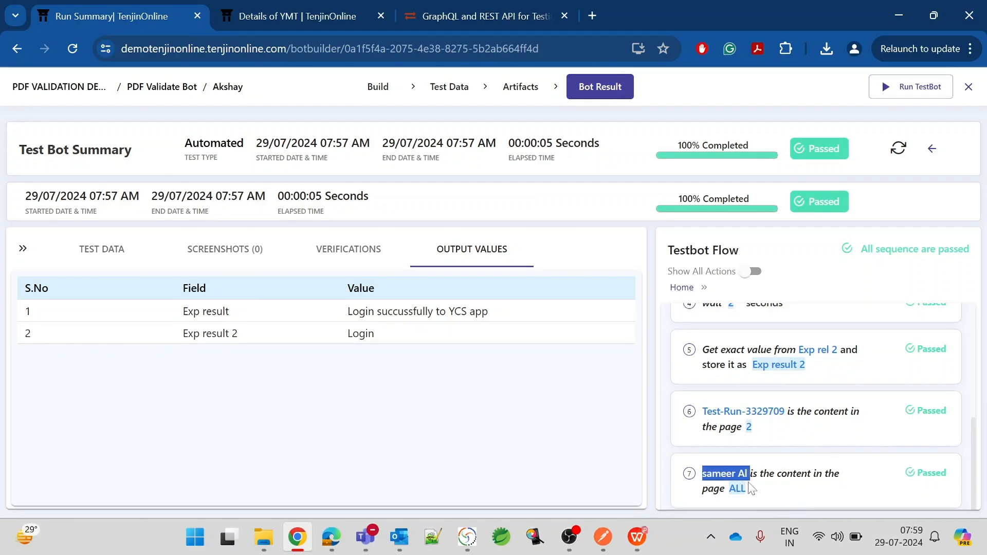
{"action": "left_click_drag", "start_coordinate": [729, 488], "coordinate": [810, 494]}
{"action": "left_click", "coordinate": [810, 494]}
{"action": "scroll", "coordinate": [810, 494], "scroll_direction": "up", "scroll_amount": 3}
{"action": "scroll", "coordinate": [810, 494], "scroll_direction": "up", "scroll_amount": 2}
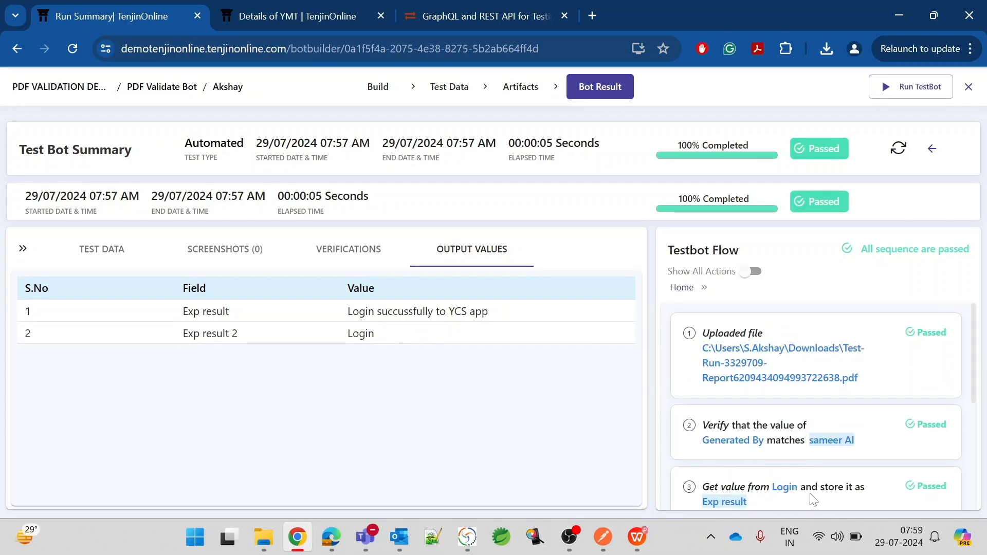
{"action": "left_click", "coordinate": [376, 88]}
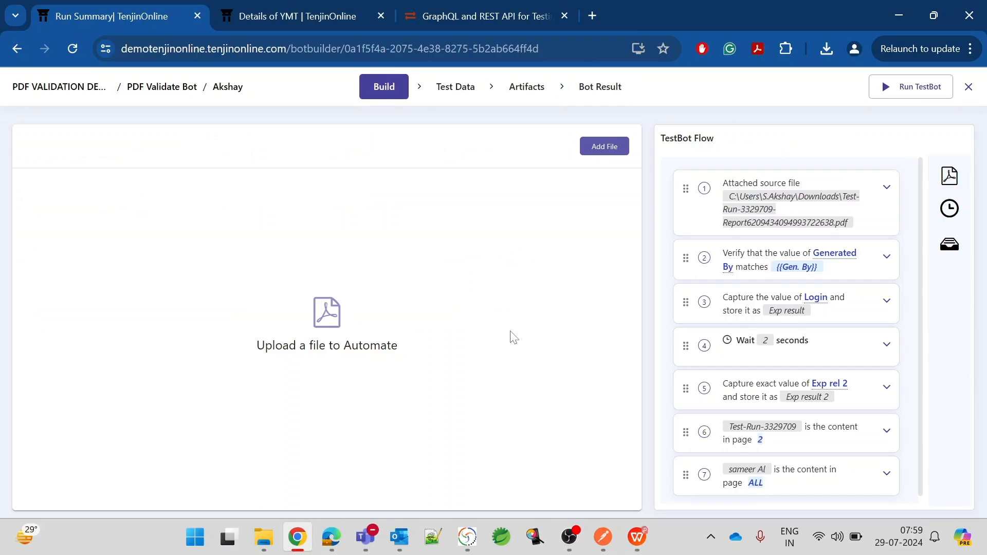